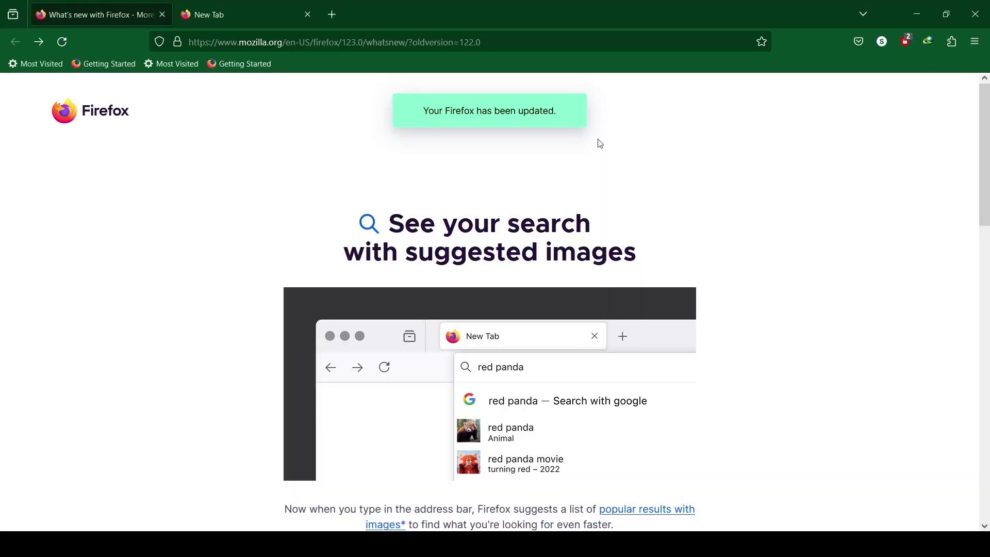
- Search the web with DuckDuckGo for 'icimod land use nepal'
{"action": "left_click", "coordinate": [377, 45]}
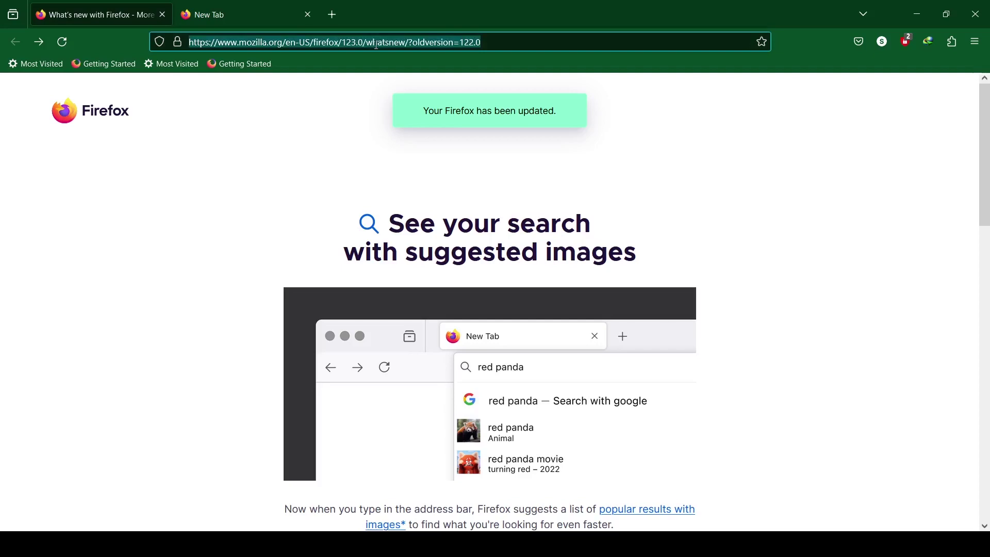
{"action": "type", "text": "icimod"}
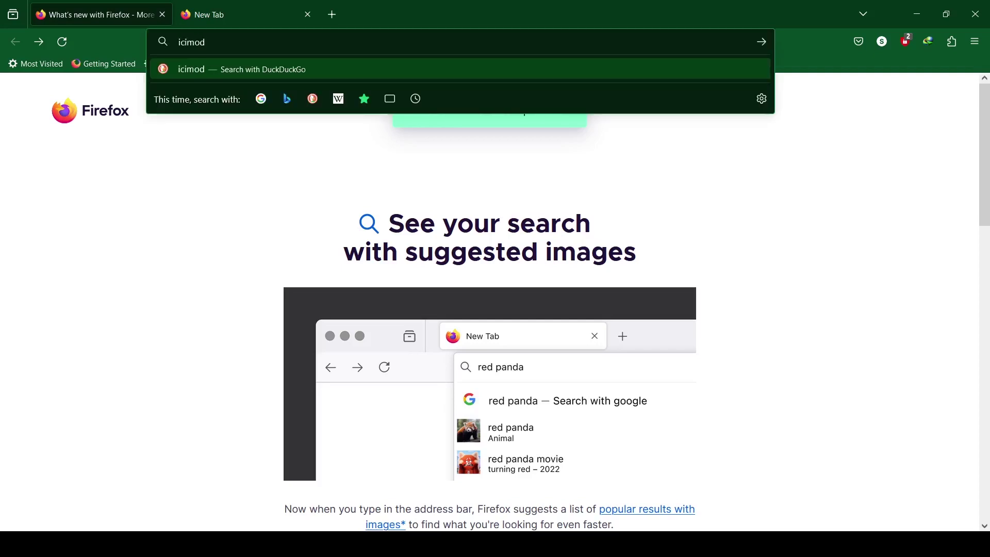
{"action": "type", "text": " land use nepal"}
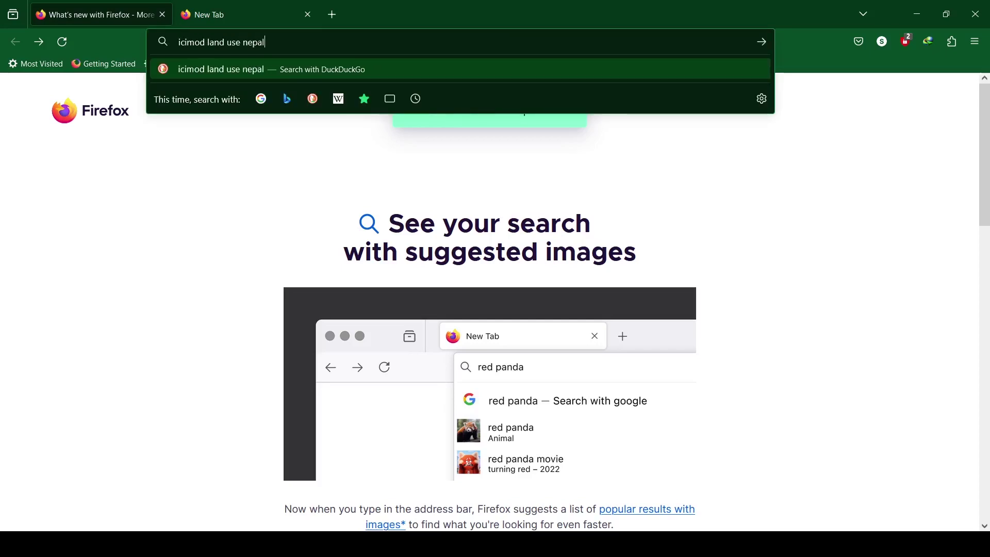
{"action": "key", "text": "Return"}
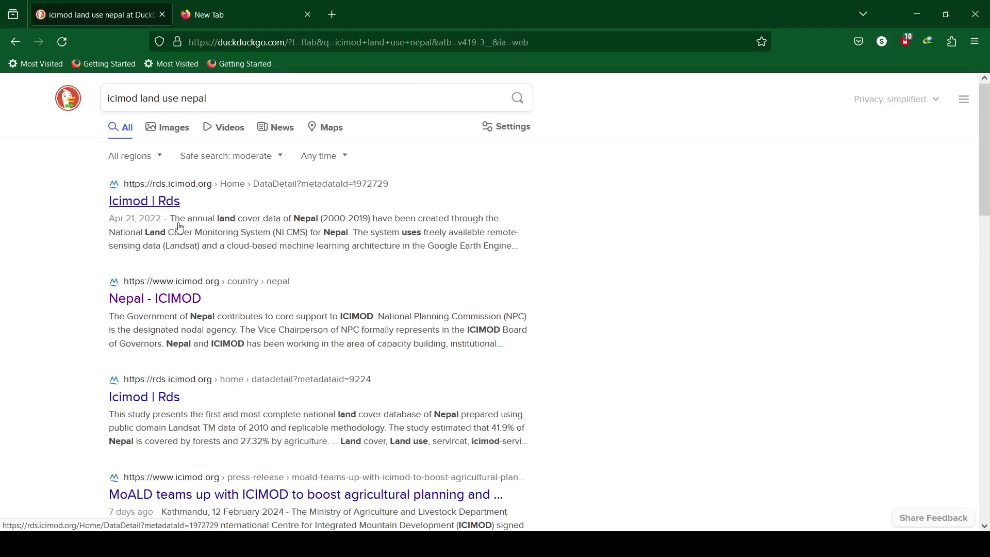
- Open the ICIMOD RDS 'Land cover of Nepal' dataset page and request its download
{"action": "left_click", "coordinate": [147, 203]}
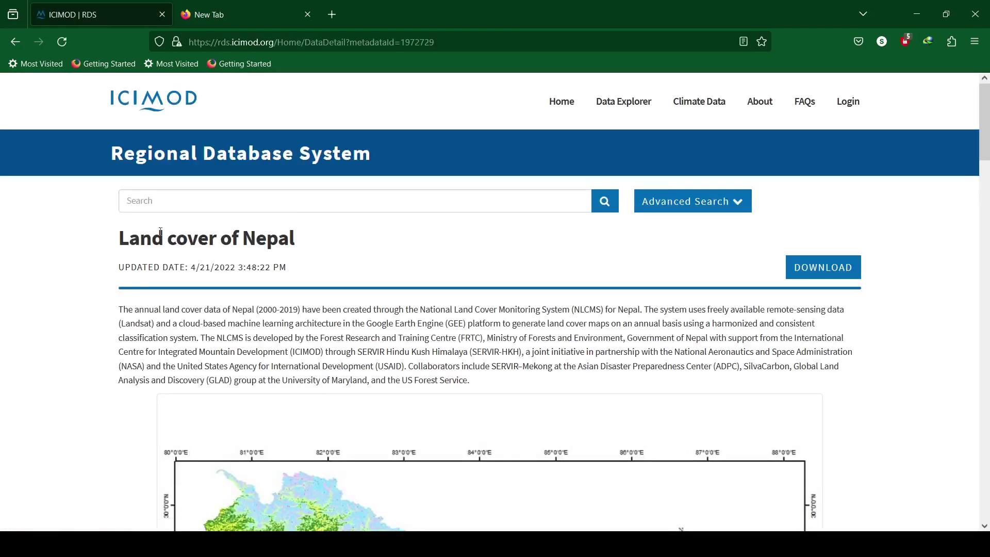
{"action": "triple_click", "coordinate": [161, 233]}
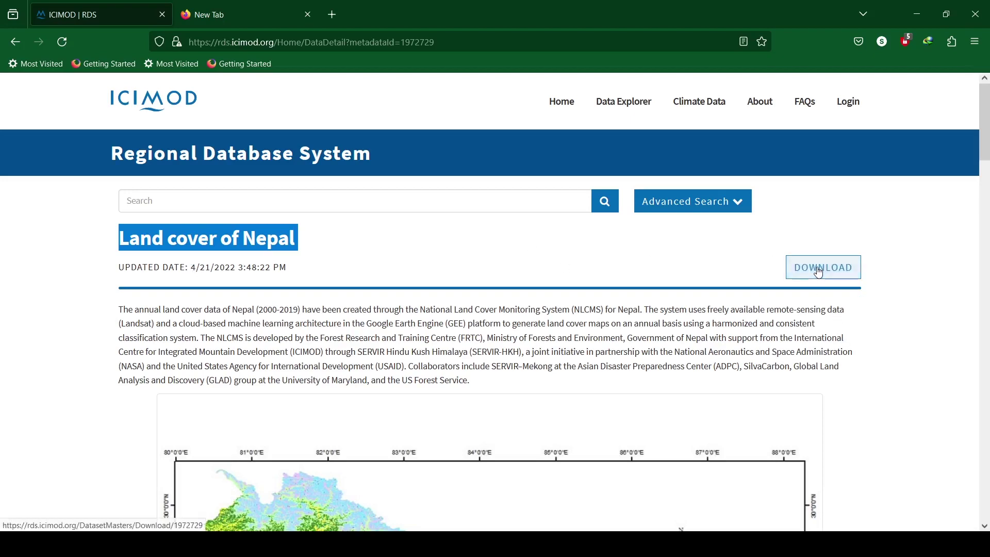
{"action": "left_click", "coordinate": [847, 278]}
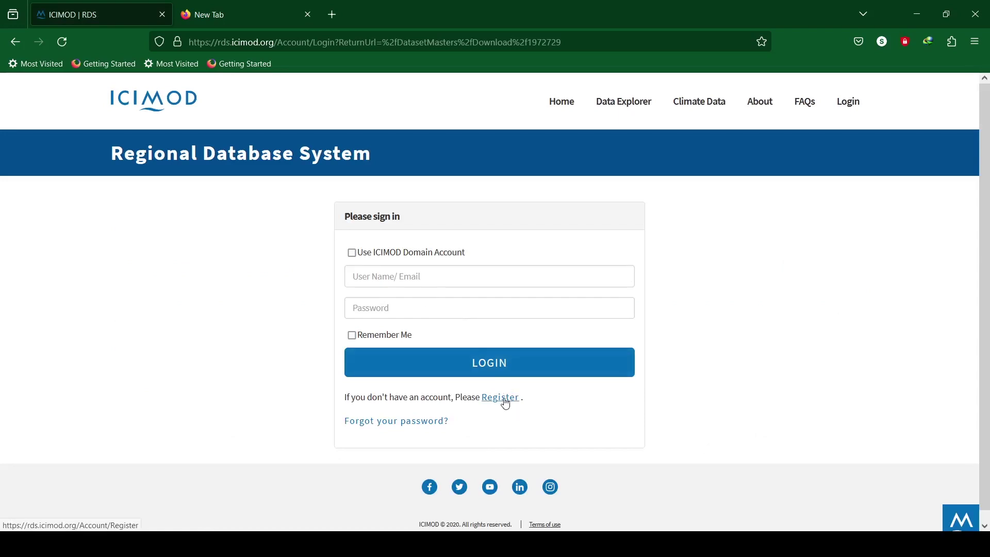
{"action": "left_click", "coordinate": [506, 403]}
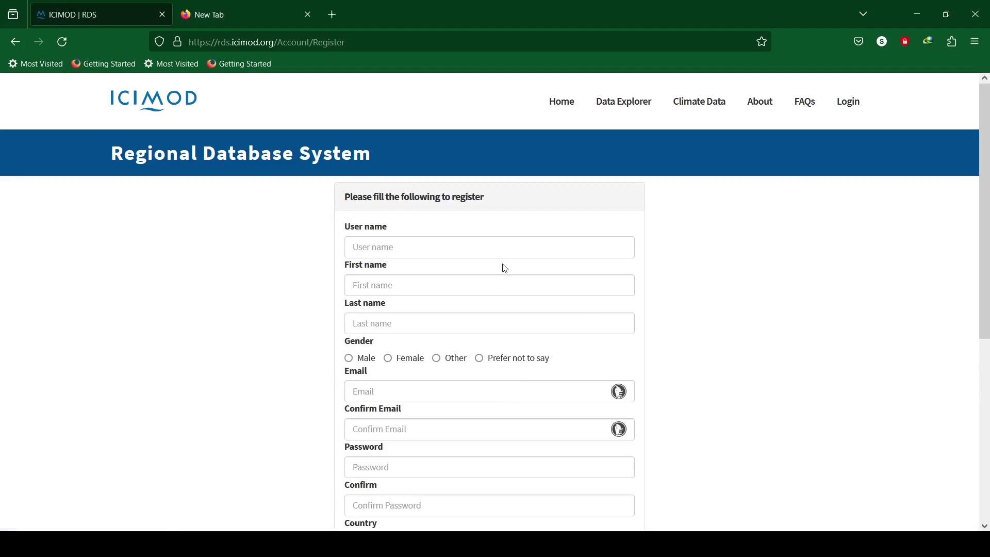
{"action": "scroll", "coordinate": [505, 267], "scroll_direction": "down", "scroll_amount": 2}
{"action": "scroll", "coordinate": [505, 266], "scroll_direction": "down", "scroll_amount": 4}
{"action": "scroll", "coordinate": [504, 265], "scroll_direction": "up", "scroll_amount": 6}
{"action": "left_click", "coordinate": [388, 247]}
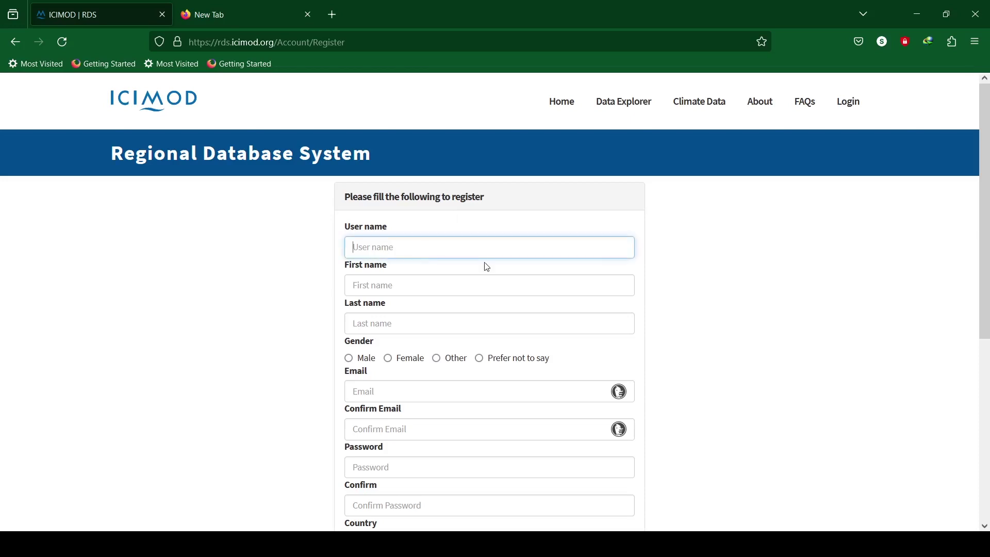
{"action": "left_click", "coordinate": [435, 322]}
{"action": "scroll", "coordinate": [486, 317], "scroll_direction": "down", "scroll_amount": 3}
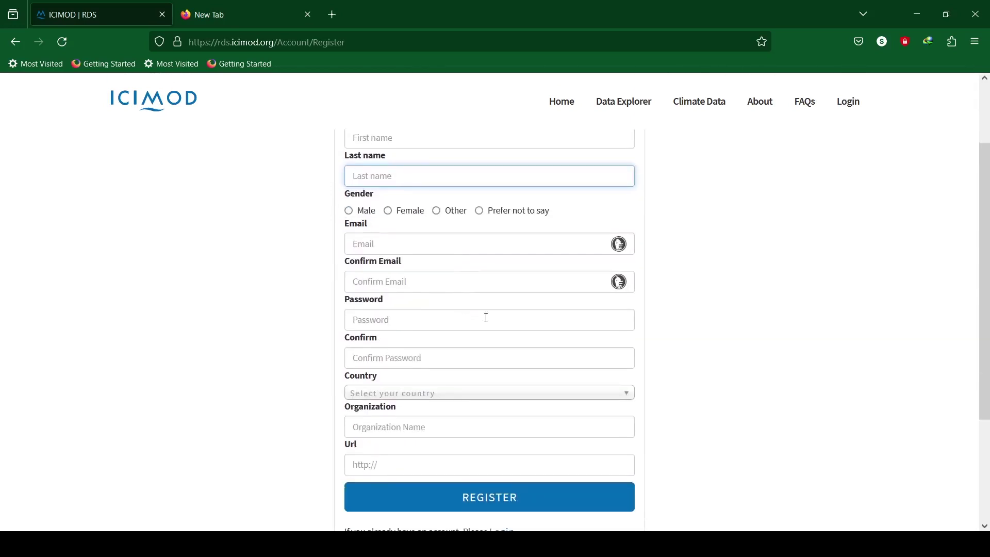
{"action": "left_click", "coordinate": [409, 240]}
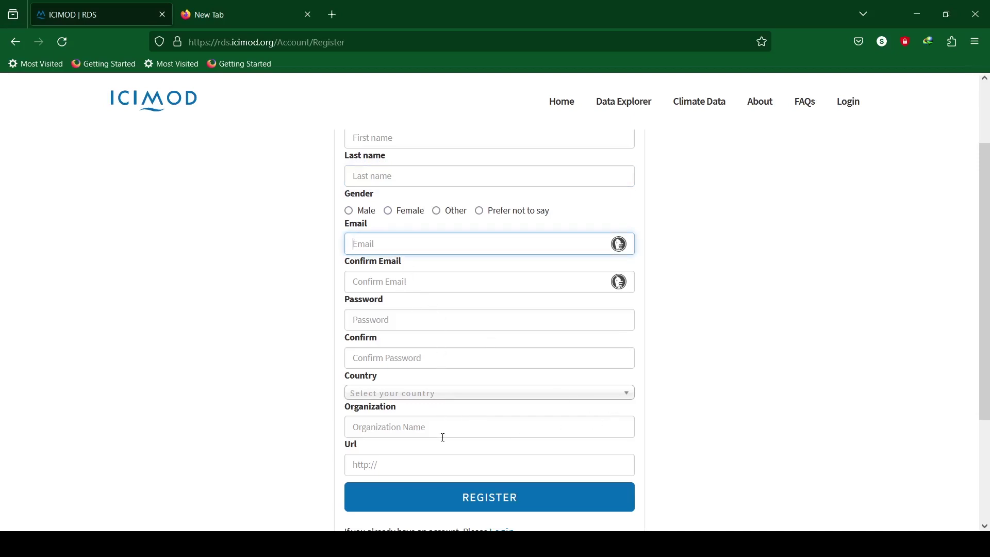
{"action": "scroll", "coordinate": [526, 464], "scroll_direction": "down", "scroll_amount": 3}
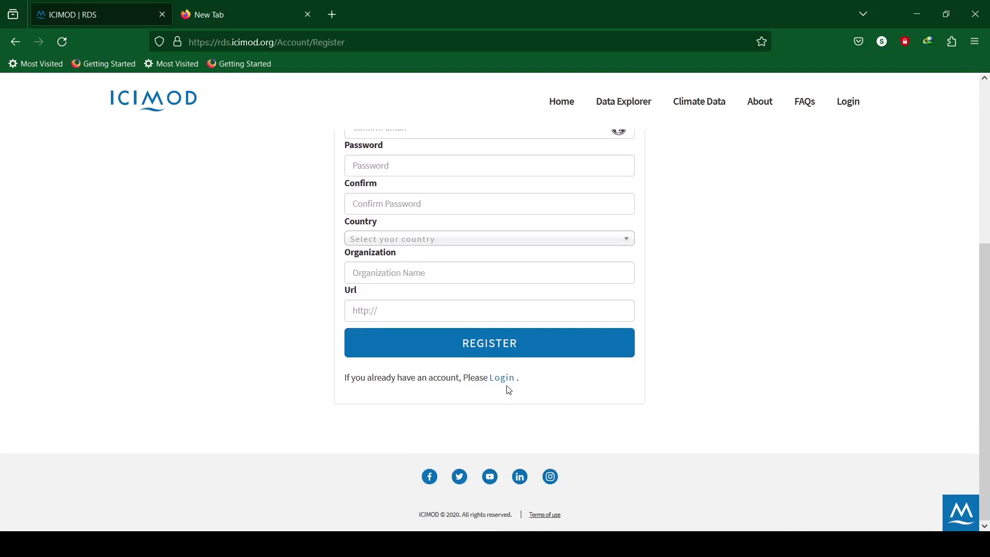
{"action": "left_click", "coordinate": [529, 350]}
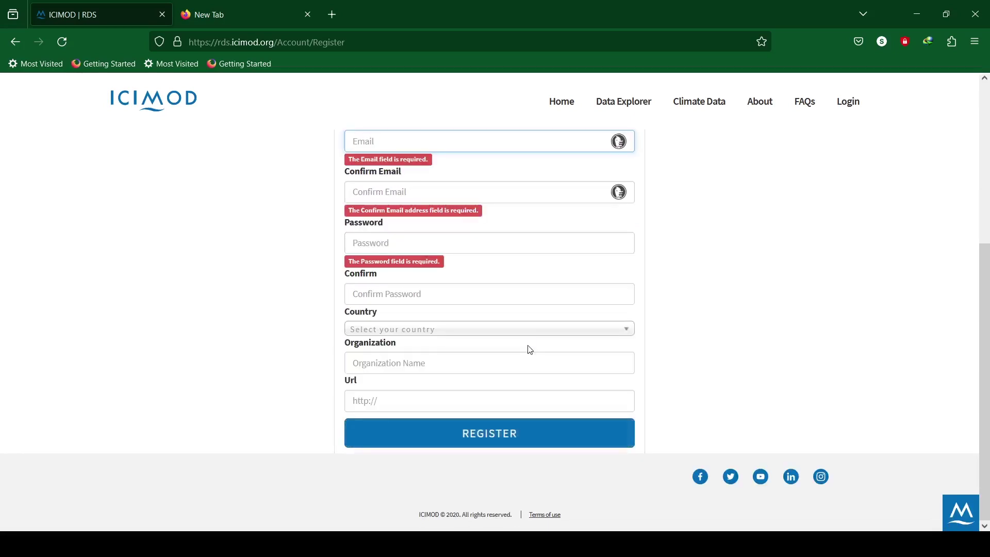
{"action": "scroll", "coordinate": [498, 341], "scroll_direction": "up", "scroll_amount": 5}
{"action": "scroll", "coordinate": [424, 276], "scroll_direction": "down", "scroll_amount": 5}
{"action": "left_click", "coordinate": [847, 103]}
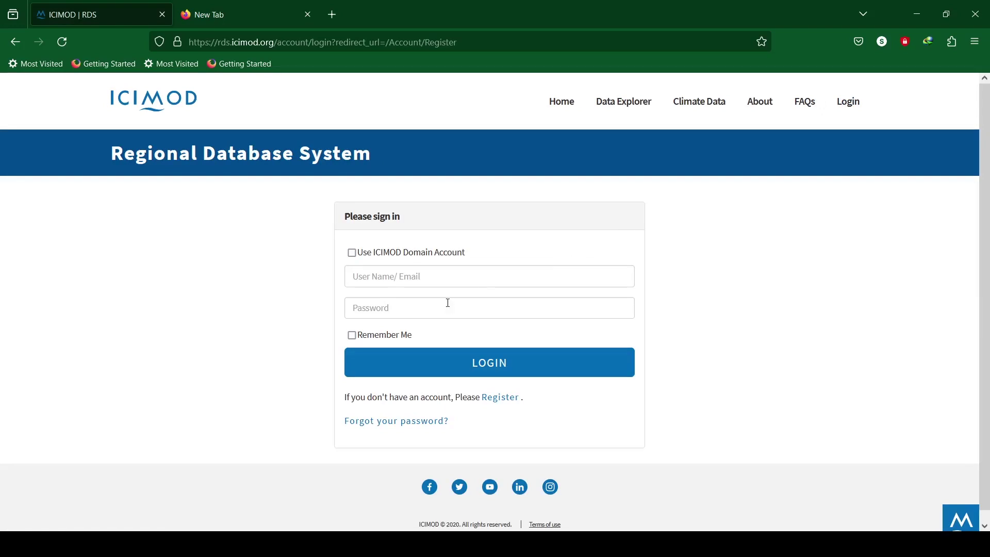
- Sign in to the ICIMOD RDS account and go to the portal Home page
{"action": "left_click", "coordinate": [424, 276]}
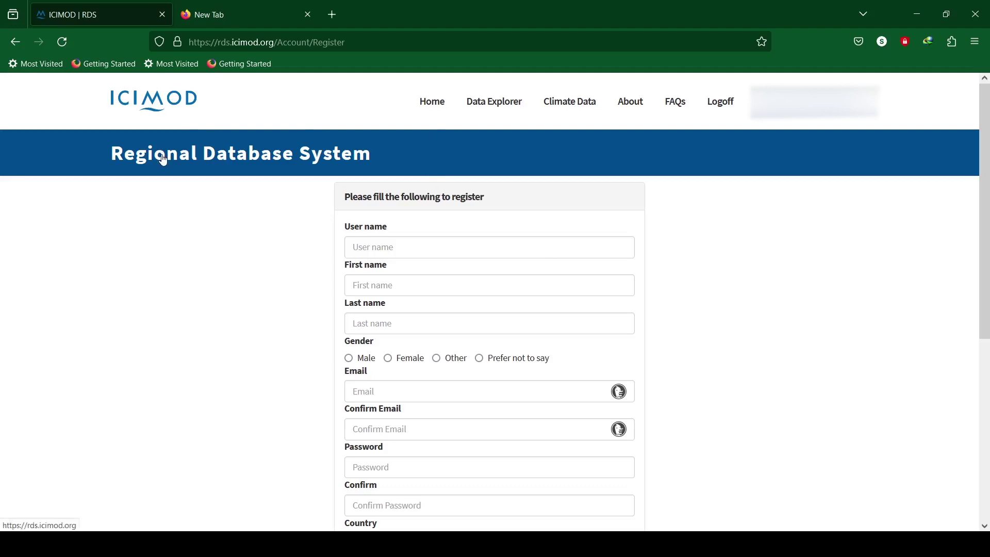
{"action": "left_click", "coordinate": [423, 108]}
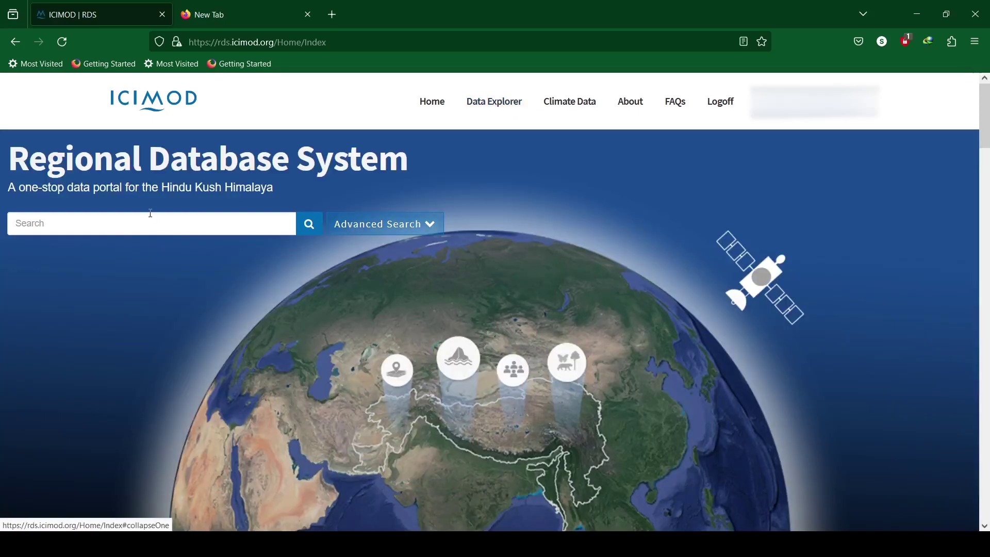
- Search the datasets for 'land use nepal' and choose to download Land cover of Nepal
{"action": "left_click", "coordinate": [150, 214]}
{"action": "type", "text": "lan"}
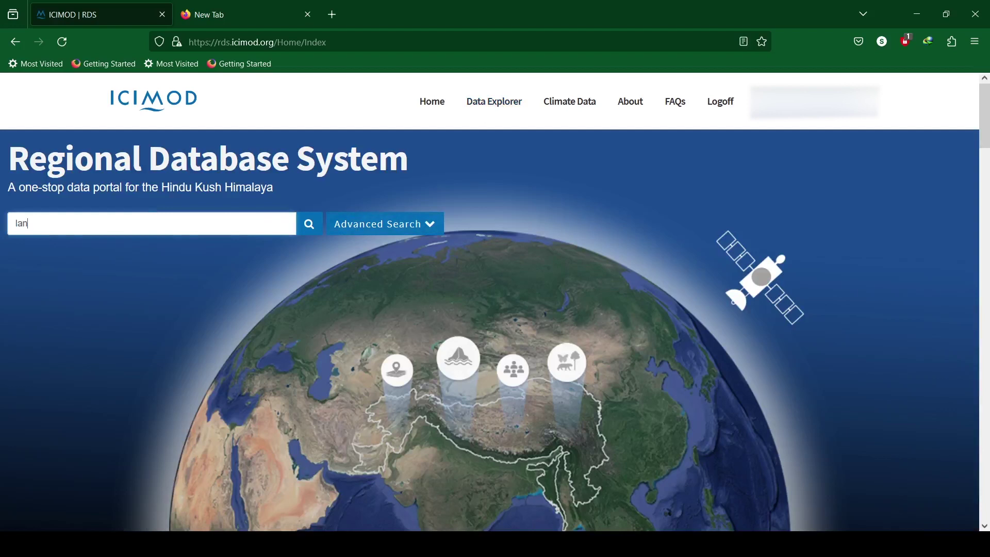
{"action": "type", "text": "d use nepal"}
{"action": "key", "text": "Return"}
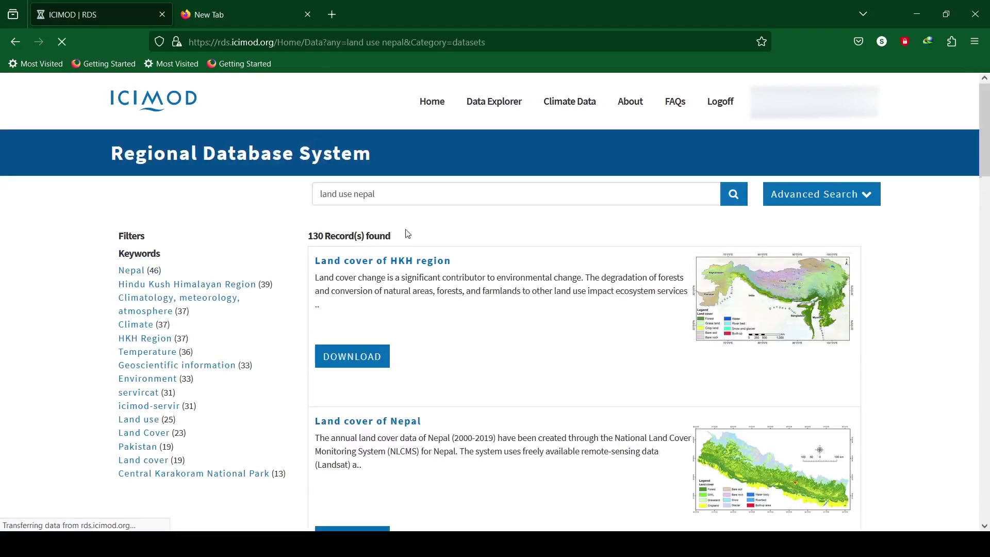
{"action": "scroll", "coordinate": [410, 231], "scroll_direction": "down", "scroll_amount": 2}
{"action": "left_click", "coordinate": [356, 397]}
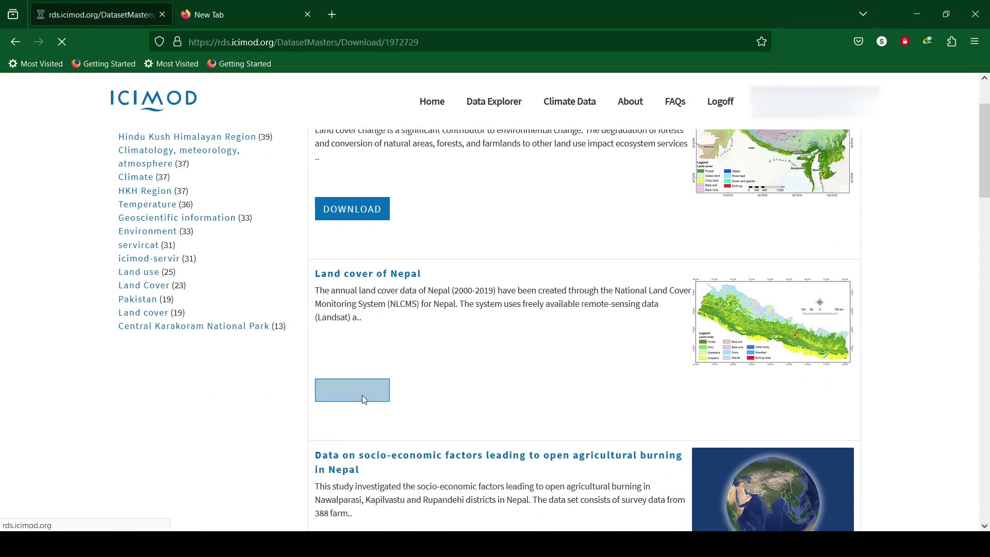
- Complete the download agreement with purpose Research and description 'thesis work', then agree
{"action": "scroll", "coordinate": [435, 290], "scroll_direction": "down", "scroll_amount": 8}
{"action": "scroll", "coordinate": [435, 290], "scroll_direction": "up", "scroll_amount": 8}
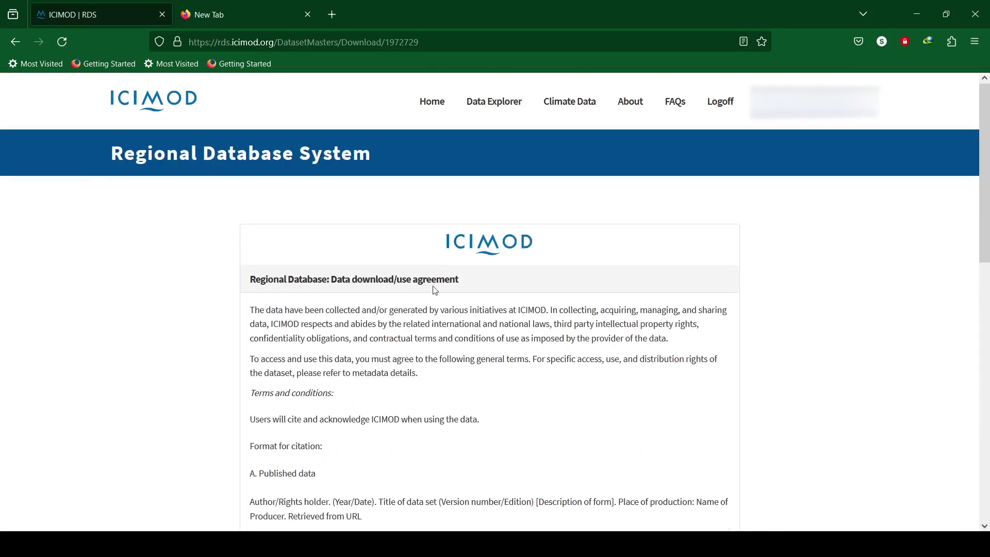
{"action": "triple_click", "coordinate": [286, 277]}
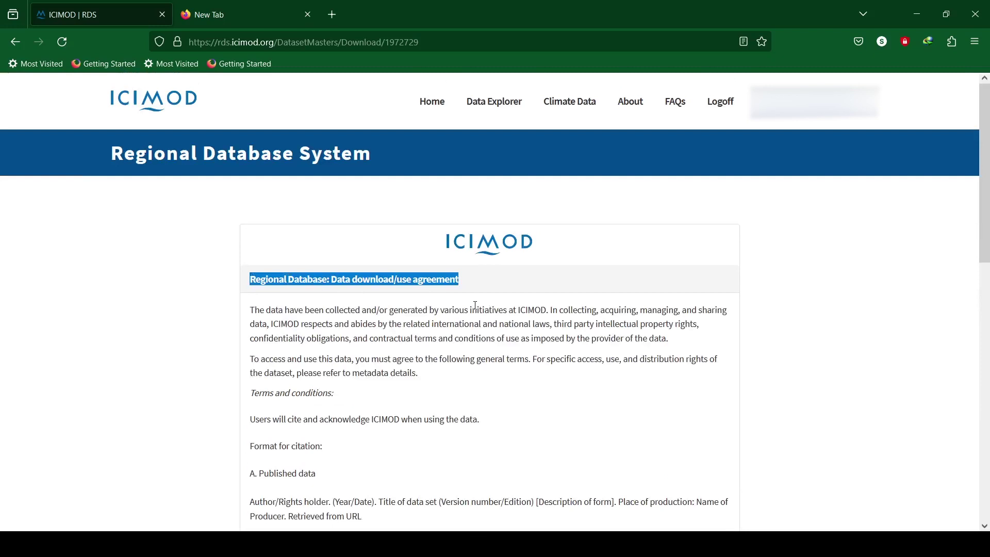
{"action": "scroll", "coordinate": [475, 305], "scroll_direction": "down", "scroll_amount": 6}
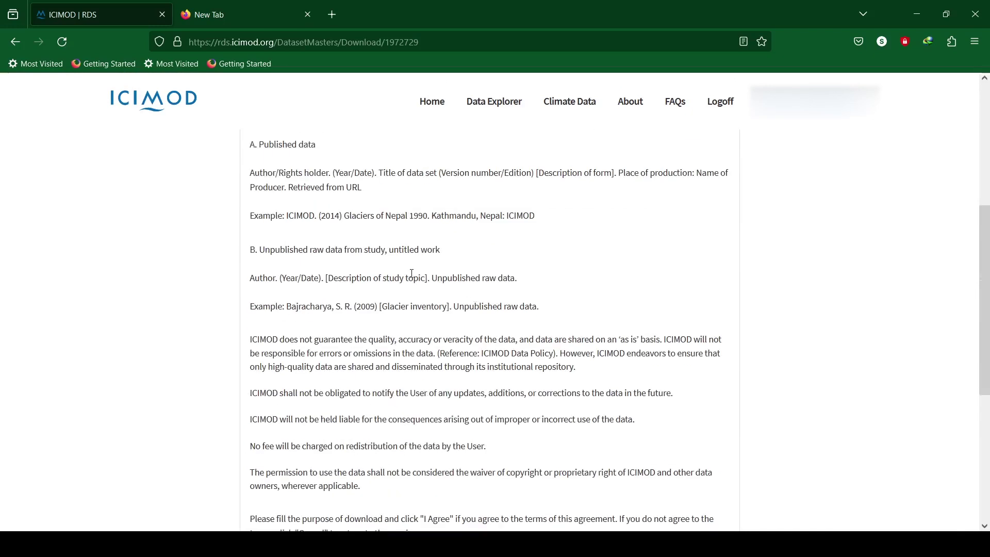
{"action": "scroll", "coordinate": [421, 244], "scroll_direction": "down", "scroll_amount": 5}
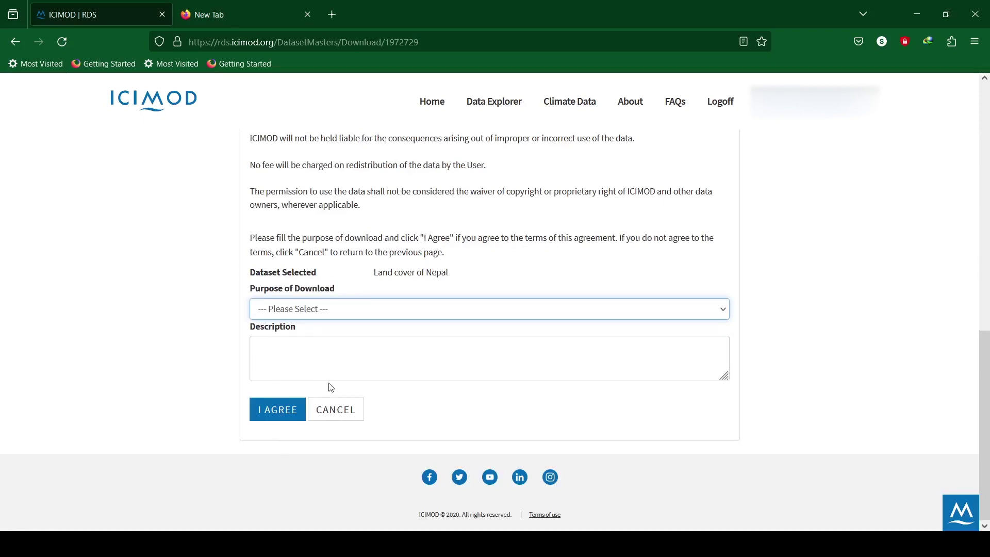
{"action": "key", "text": "Down"}
{"action": "left_click", "coordinate": [334, 367]}
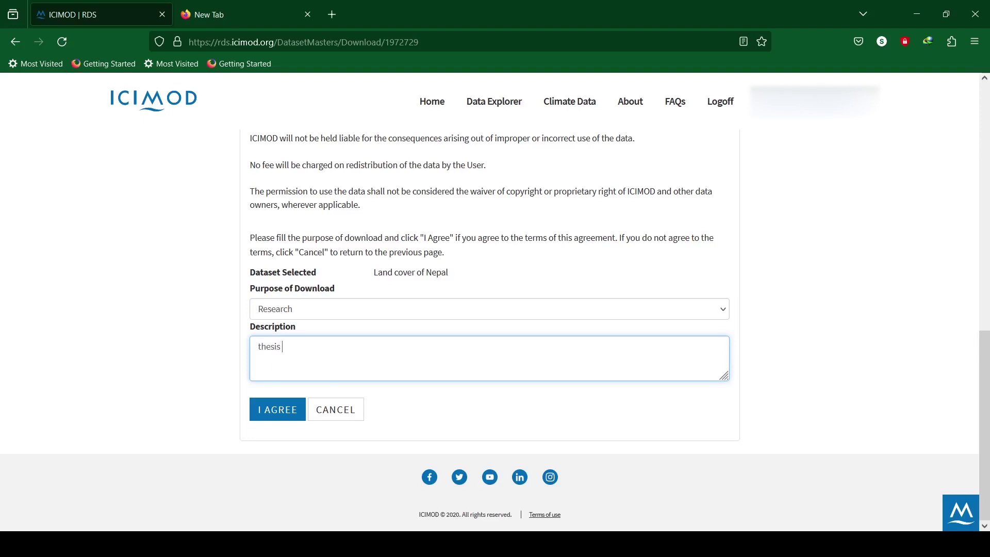
{"action": "left_click", "coordinate": [262, 413]}
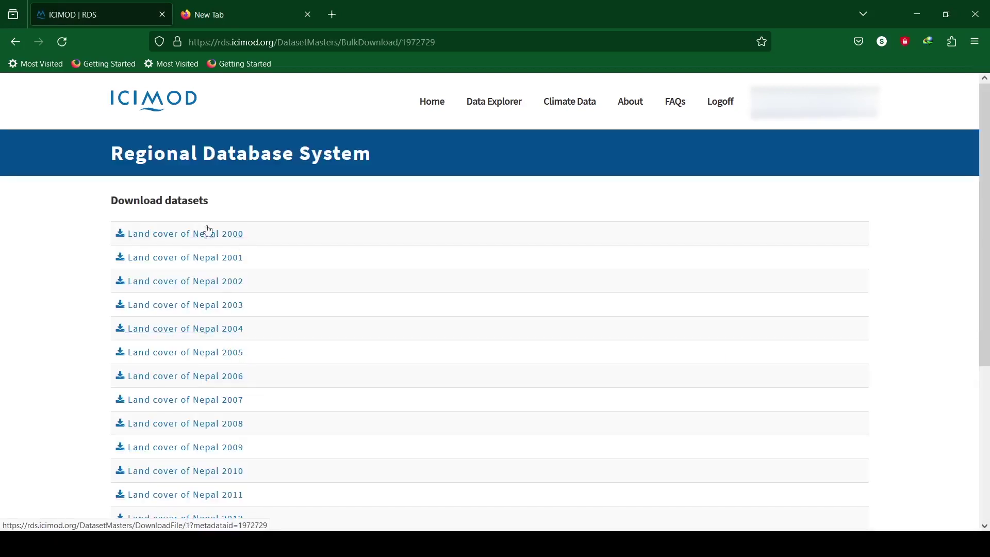
- Download the Land cover of Nepal 2019 file, then enter 'esri land cover' as a new search
{"action": "scroll", "coordinate": [194, 228], "scroll_direction": "down", "scroll_amount": 5}
{"action": "scroll", "coordinate": [143, 234], "scroll_direction": "up", "scroll_amount": 5}
{"action": "scroll", "coordinate": [296, 227], "scroll_direction": "down", "scroll_amount": 4}
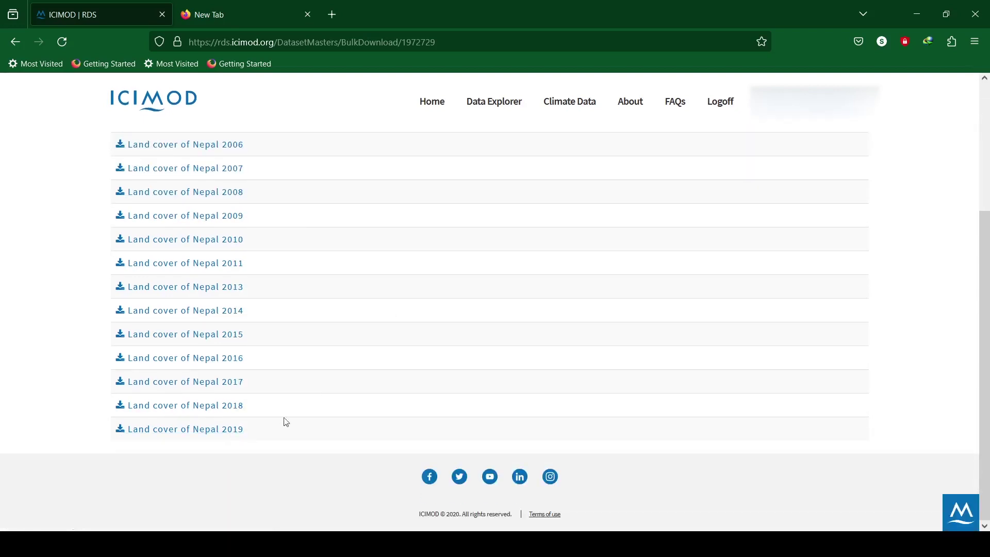
{"action": "left_click", "coordinate": [227, 436]}
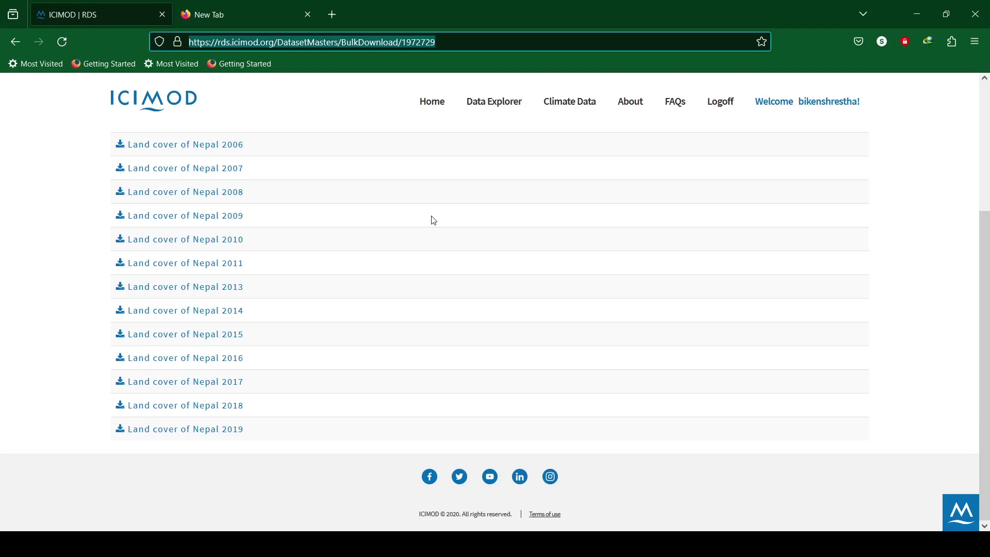
{"action": "type", "text": "esri land cover"}
- Open the 'Esri Land Cover - ArcGIS' Living Atlas result and accept all cookies
{"action": "key", "text": "Return"}
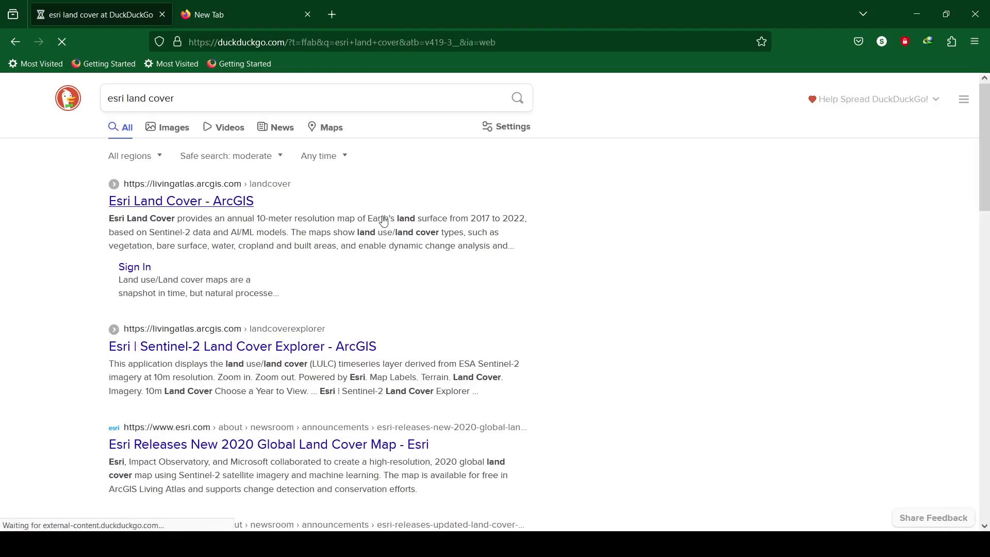
{"action": "left_click", "coordinate": [204, 210]}
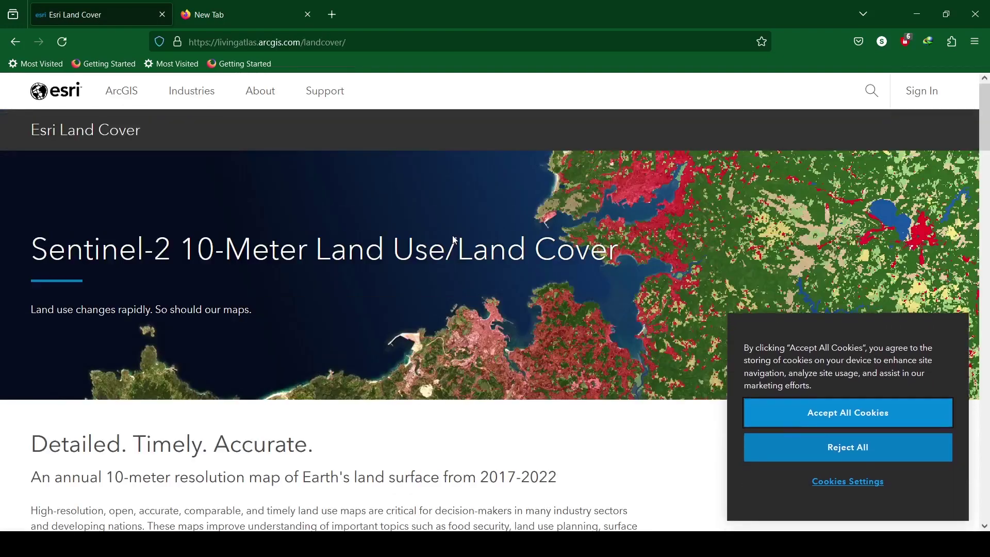
{"action": "left_click", "coordinate": [831, 422]}
{"action": "scroll", "coordinate": [289, 246], "scroll_direction": "down", "scroll_amount": 20}
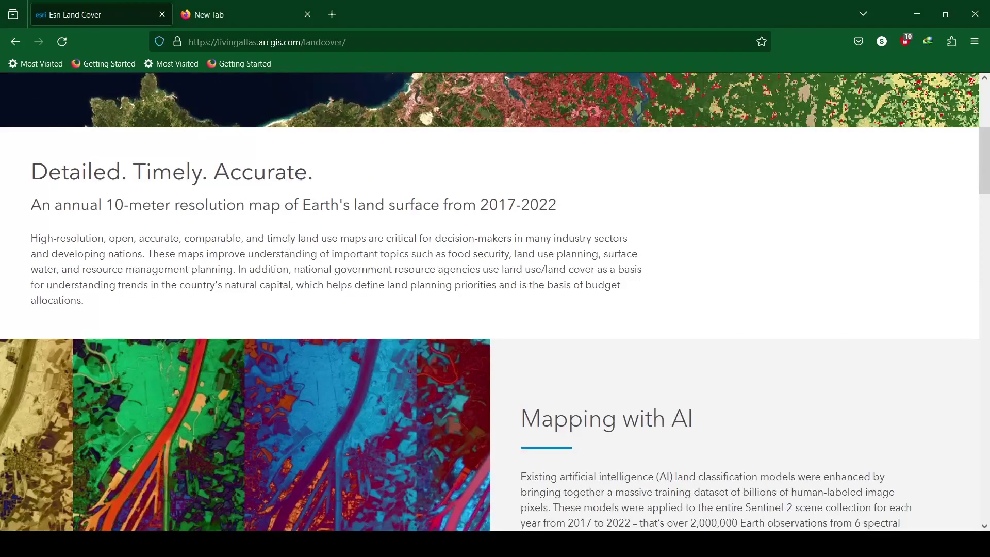
{"action": "scroll", "coordinate": [289, 249], "scroll_direction": "down", "scroll_amount": 2}
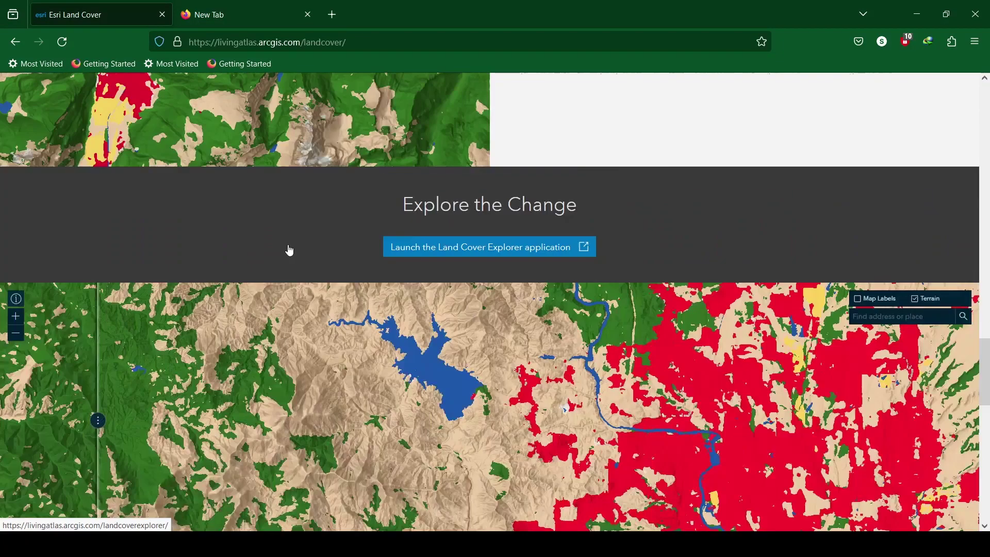
{"action": "scroll", "coordinate": [442, 314], "scroll_direction": "up", "scroll_amount": 3}
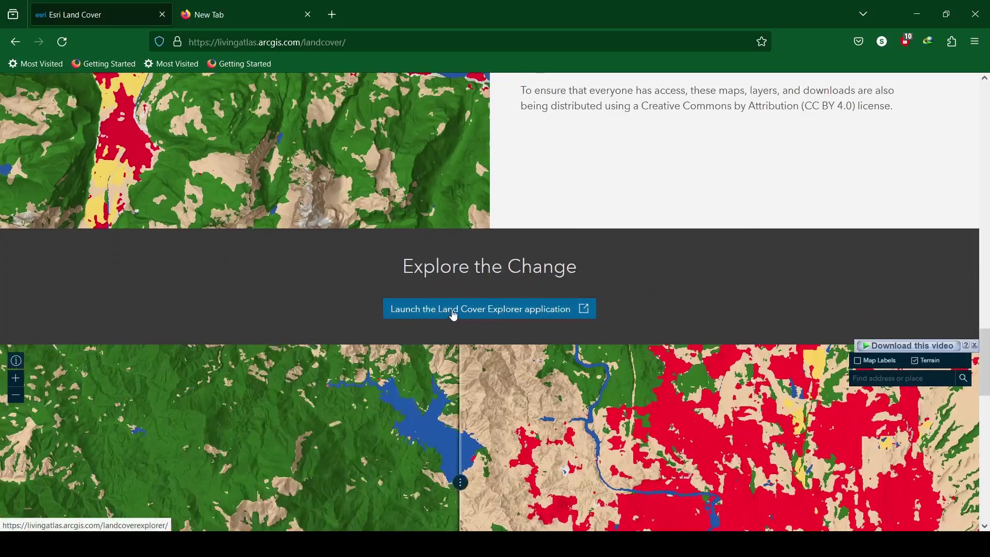
- Launch the Land Cover Explorer and open the Sentinel-2 10m Land Use/Land Cover Time Series item page
{"action": "left_click", "coordinate": [453, 311]}
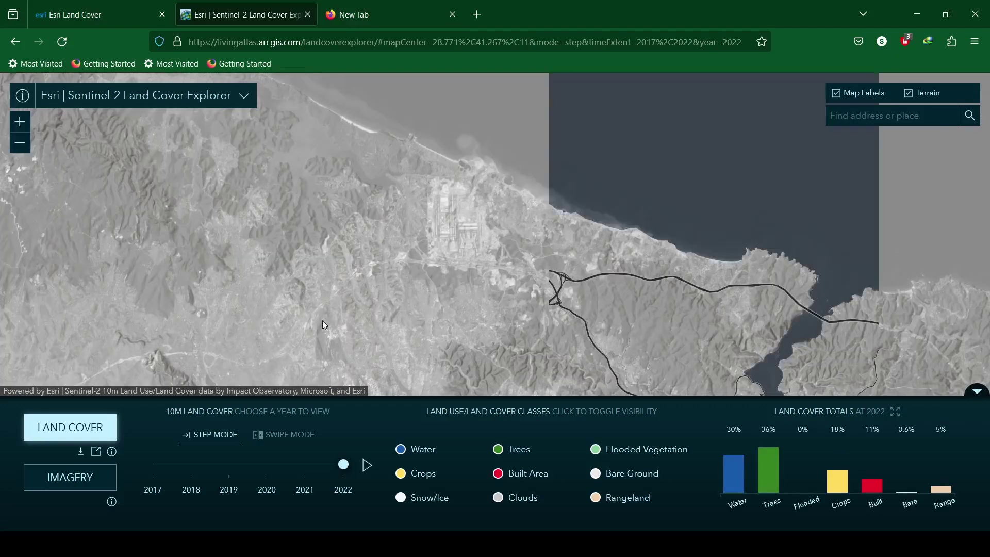
{"action": "left_click", "coordinate": [112, 452]}
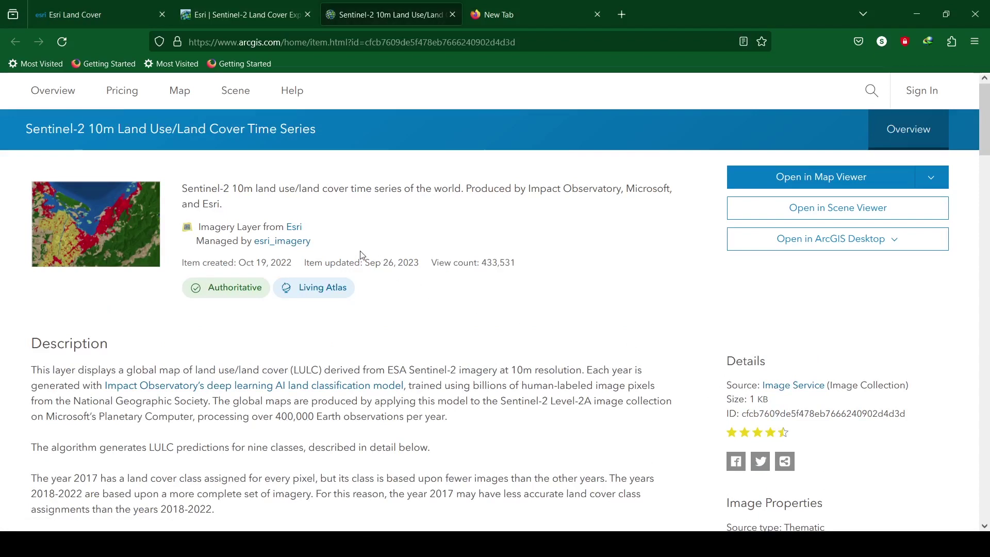
- Review the item's created/updated details, 10-meter cell size and Global extent
{"action": "triple_click", "coordinate": [265, 264]}
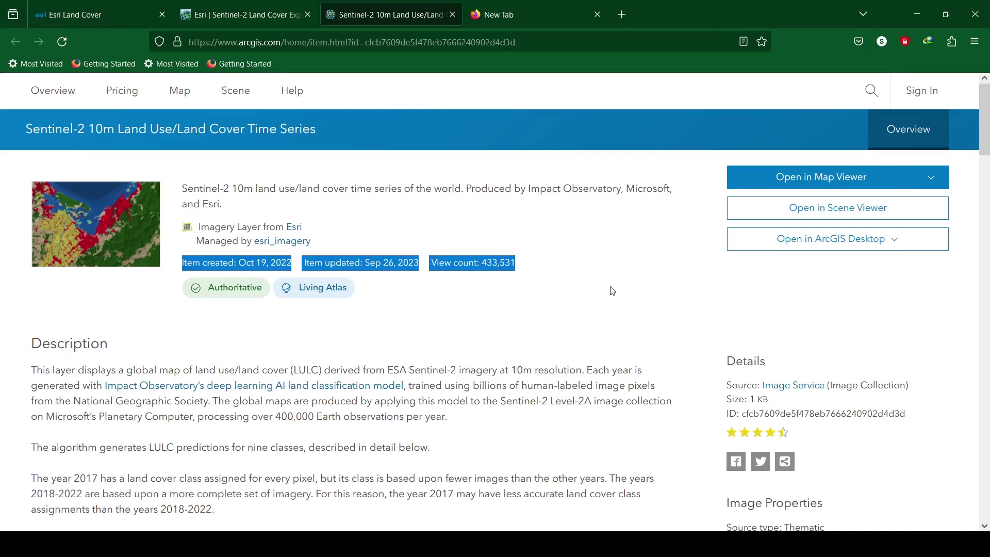
{"action": "scroll", "coordinate": [614, 286], "scroll_direction": "down", "scroll_amount": 3}
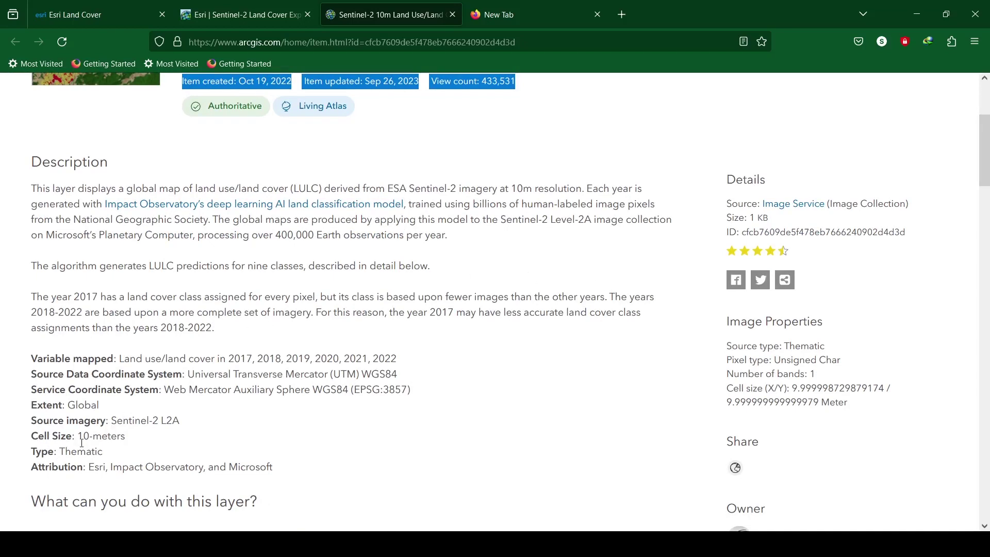
{"action": "left_click_drag", "start_coordinate": [78, 436], "coordinate": [122, 438]}
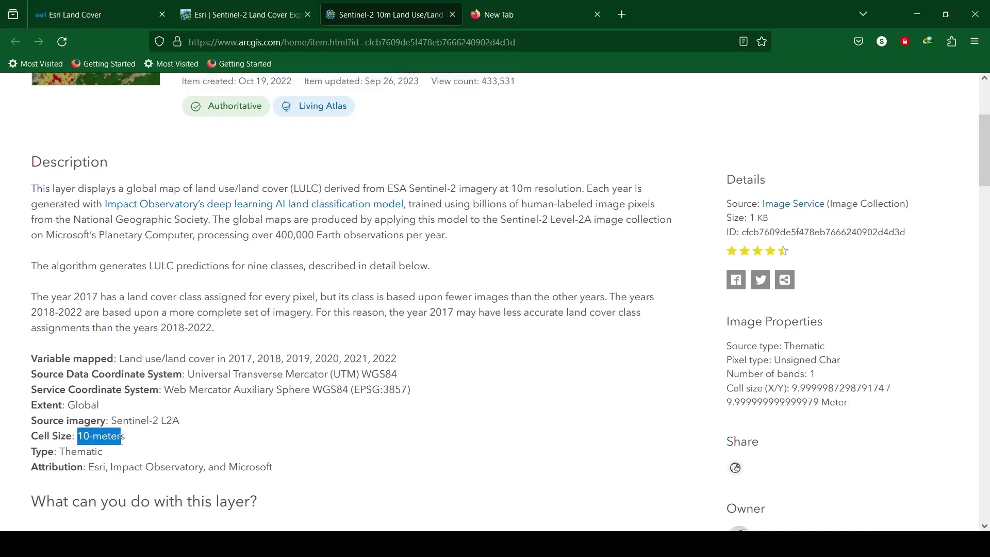
{"action": "double_click", "coordinate": [83, 405]}
{"action": "scroll", "coordinate": [233, 423], "scroll_direction": "down", "scroll_amount": 3}
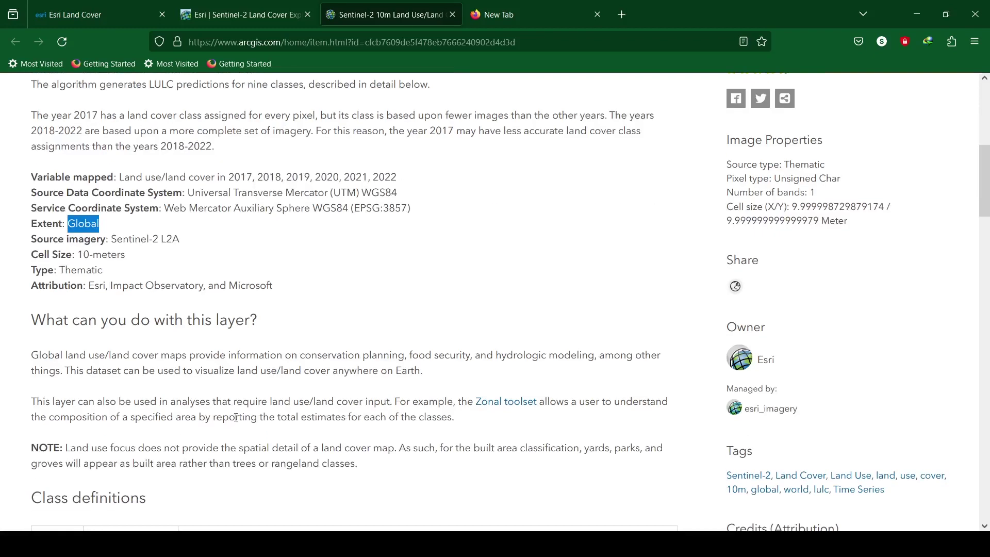
{"action": "scroll", "coordinate": [236, 417], "scroll_direction": "down", "scroll_amount": 3}
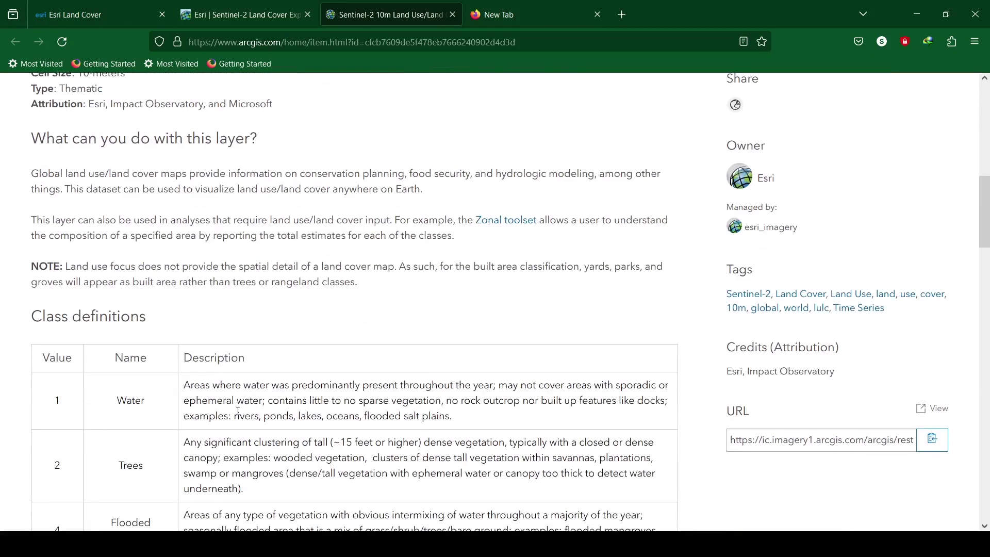
{"action": "scroll", "coordinate": [239, 411], "scroll_direction": "down", "scroll_amount": 3}
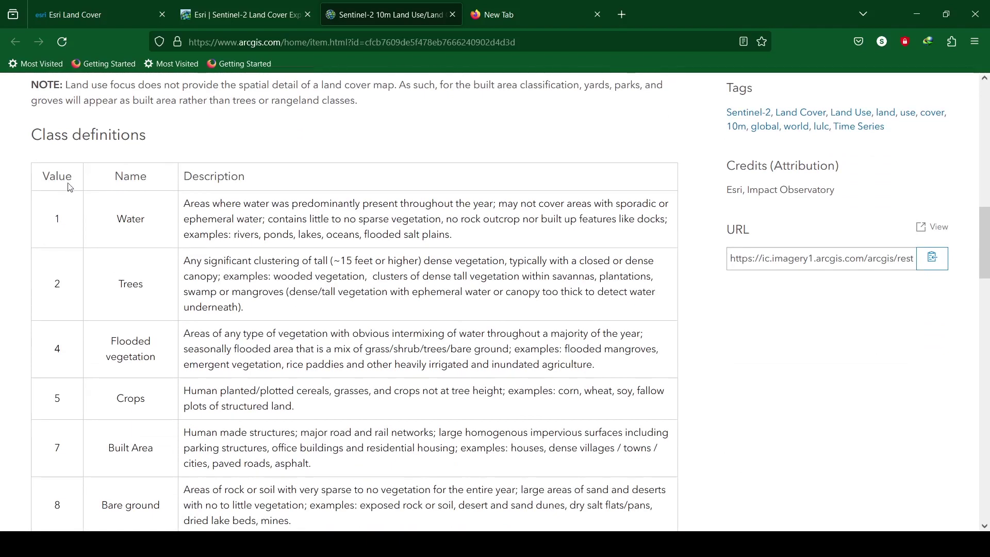
- Read the class definitions from 1 Water to 11 Rangeland, then return to the Explorer tab
{"action": "triple_click", "coordinate": [97, 129]}
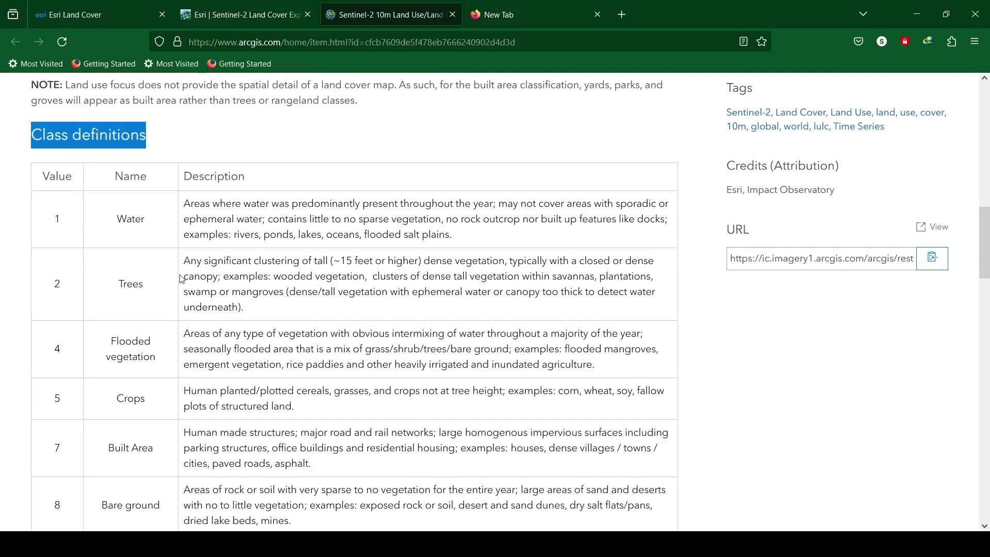
{"action": "scroll", "coordinate": [183, 278], "scroll_direction": "down", "scroll_amount": 2}
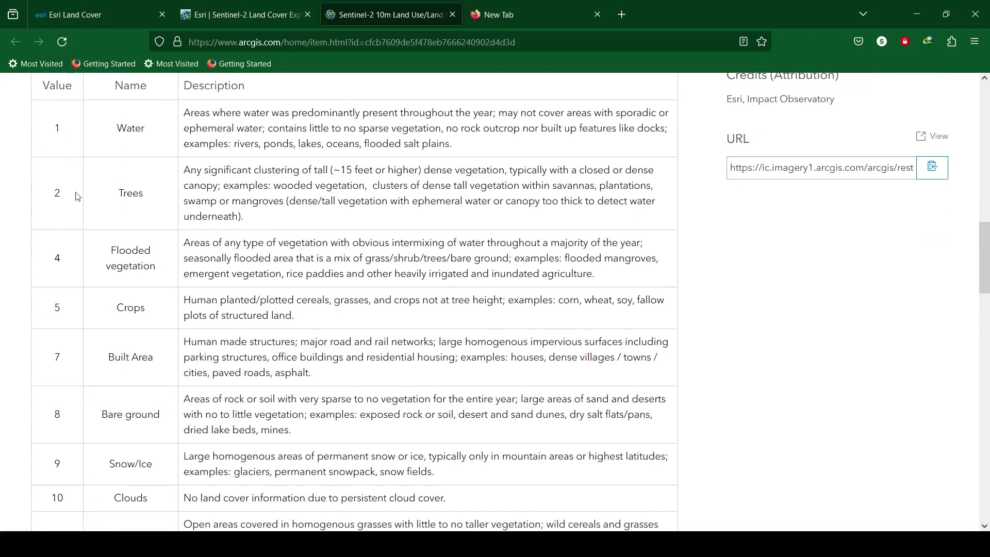
{"action": "scroll", "coordinate": [83, 225], "scroll_direction": "down", "scroll_amount": 2}
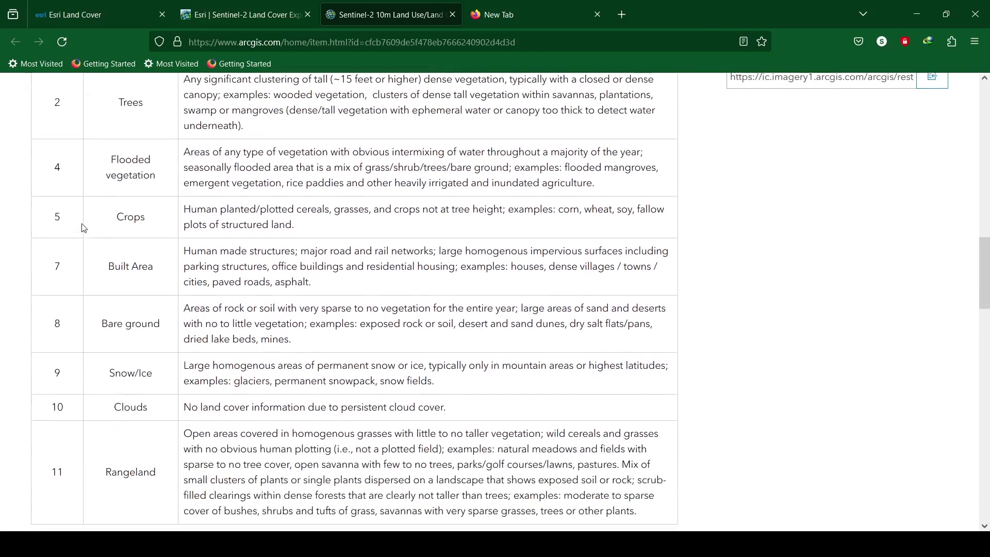
{"action": "scroll", "coordinate": [88, 315], "scroll_direction": "down", "scroll_amount": 4}
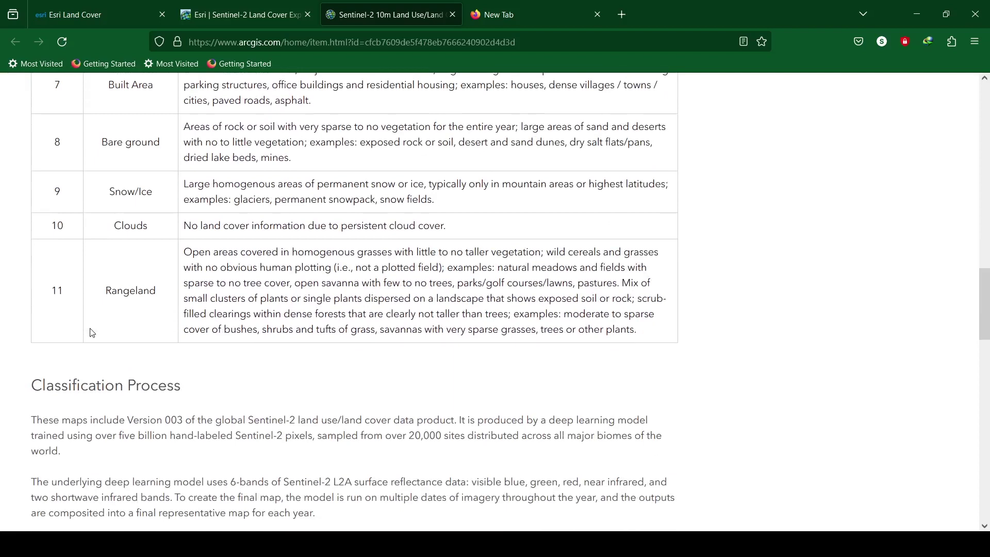
{"action": "scroll", "coordinate": [91, 333], "scroll_direction": "down", "scroll_amount": 10}
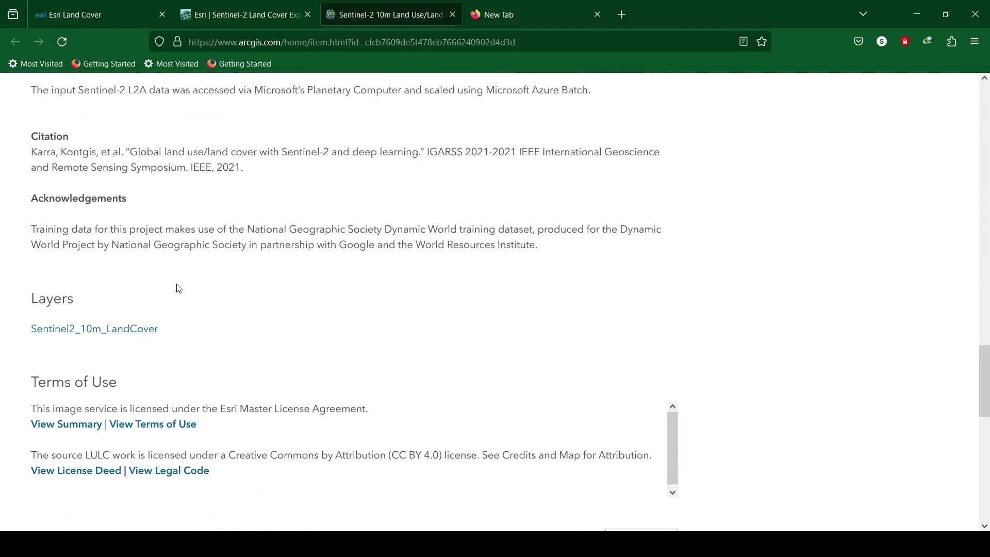
{"action": "scroll", "coordinate": [179, 289], "scroll_direction": "up", "scroll_amount": 13}
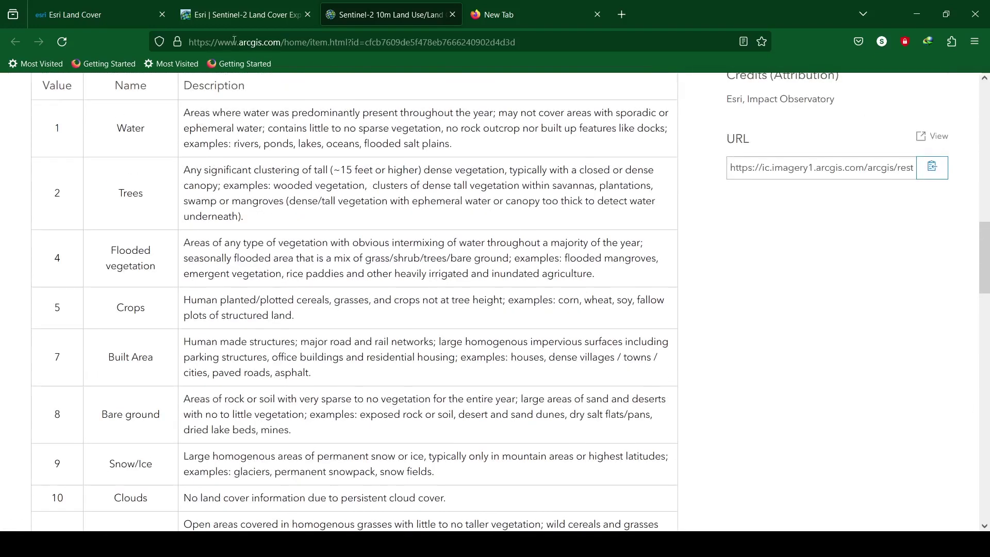
{"action": "left_click", "coordinate": [247, 16]}
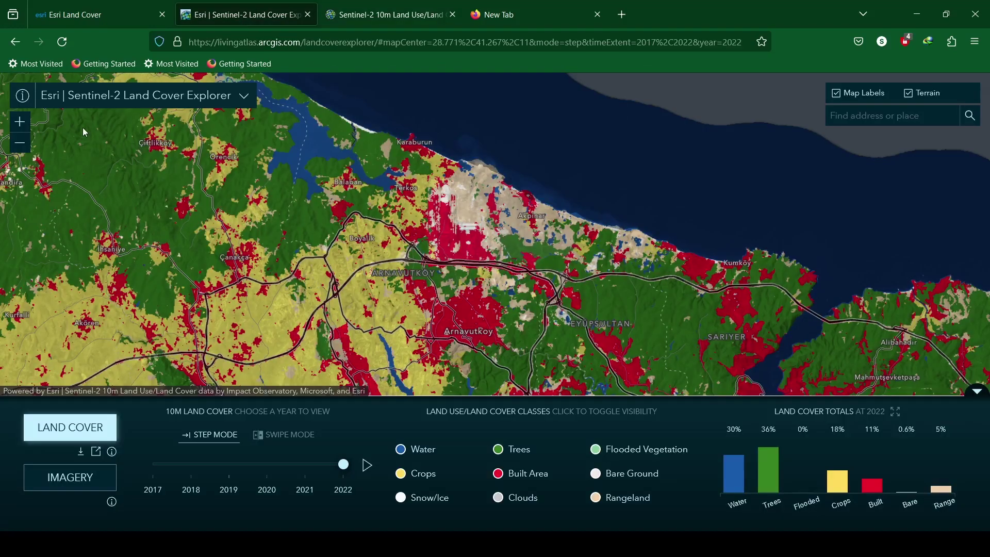
- Centre the explorer map on Nepal using the place search 'nepa'
{"action": "left_click", "coordinate": [879, 116]}
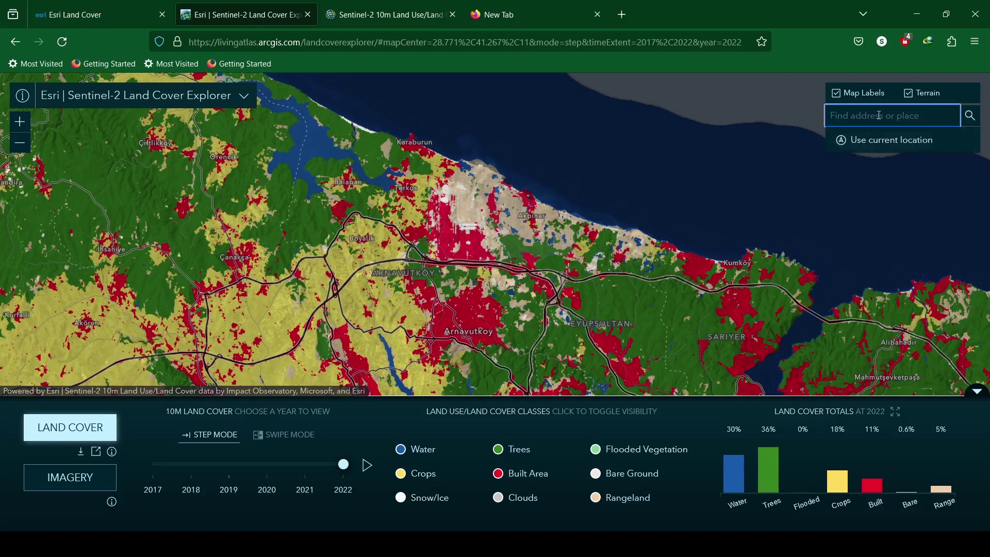
{"action": "type", "text": "nepal"}
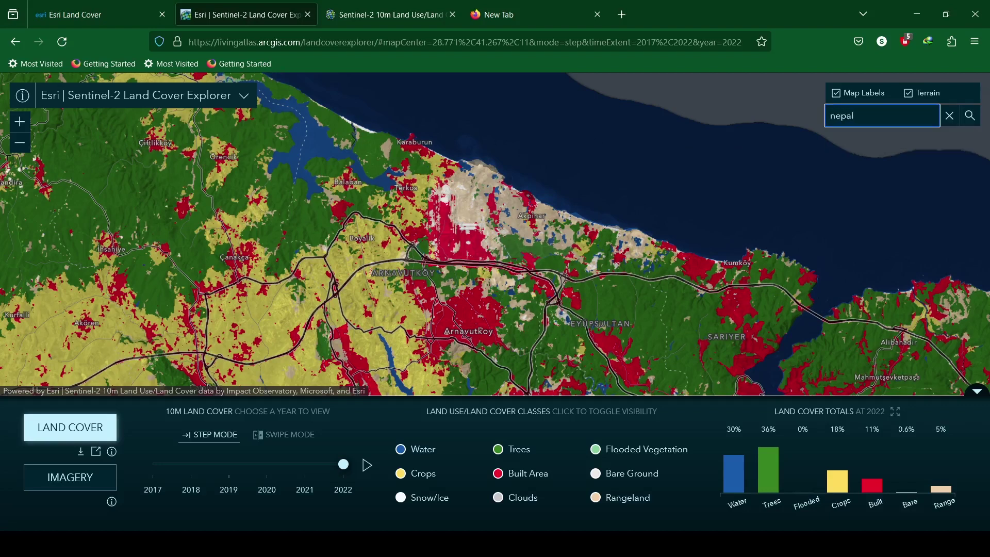
{"action": "key", "text": "Return"}
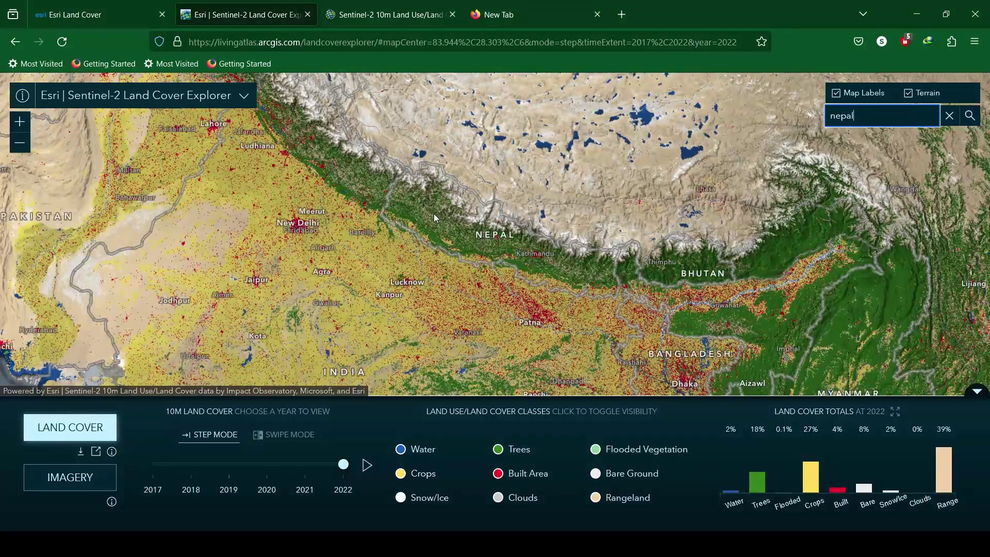
- Check a Nepal point's land cover history, then bring up the land cover tile download view
{"action": "left_click", "coordinate": [475, 228]}
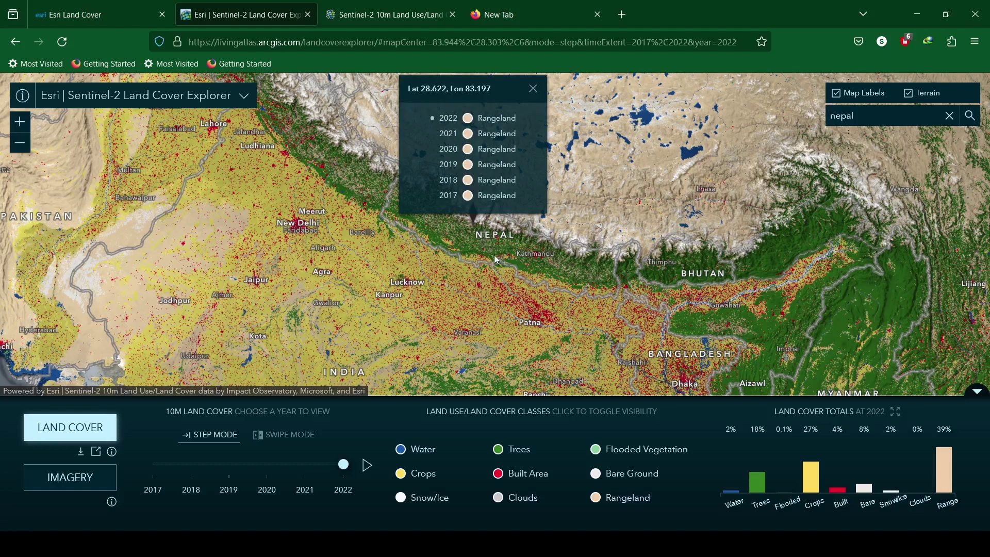
{"action": "scroll", "coordinate": [492, 252], "scroll_direction": "up", "scroll_amount": 1}
{"action": "scroll", "coordinate": [476, 250], "scroll_direction": "down", "scroll_amount": 1}
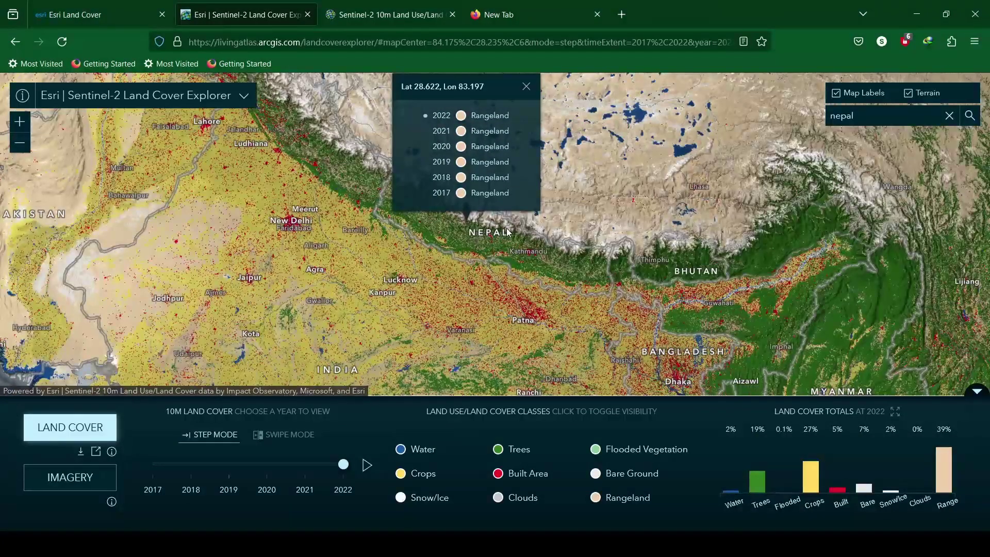
{"action": "left_click", "coordinate": [526, 86]}
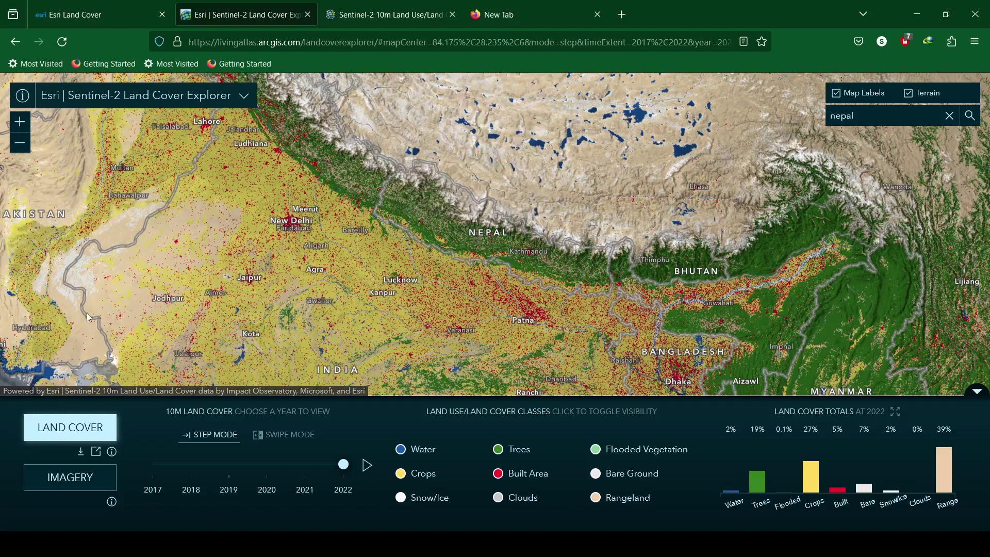
{"action": "left_click", "coordinate": [81, 452]}
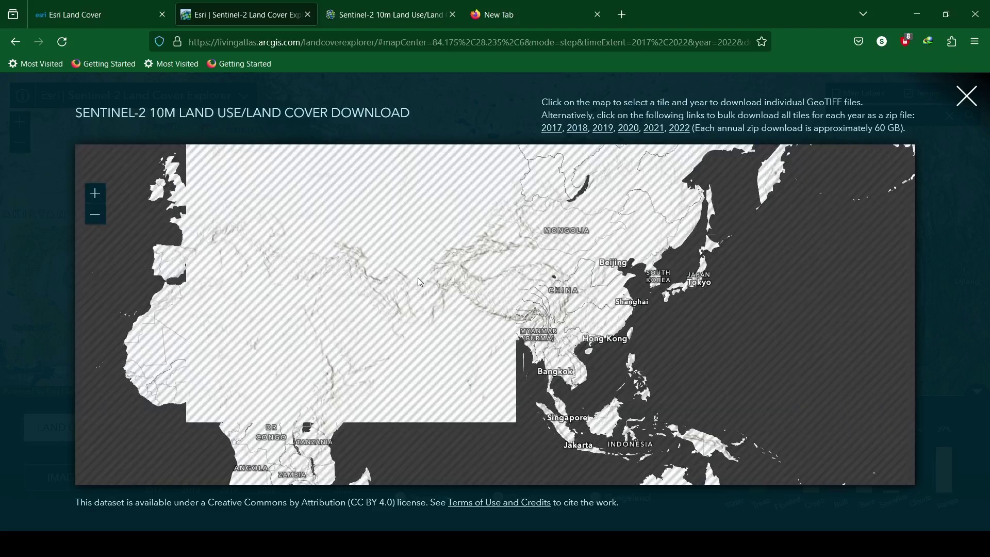
- Zoom the download map onto Nepal and select a tile over Nepal and northern India
{"action": "scroll", "coordinate": [456, 294], "scroll_direction": "up", "scroll_amount": 2}
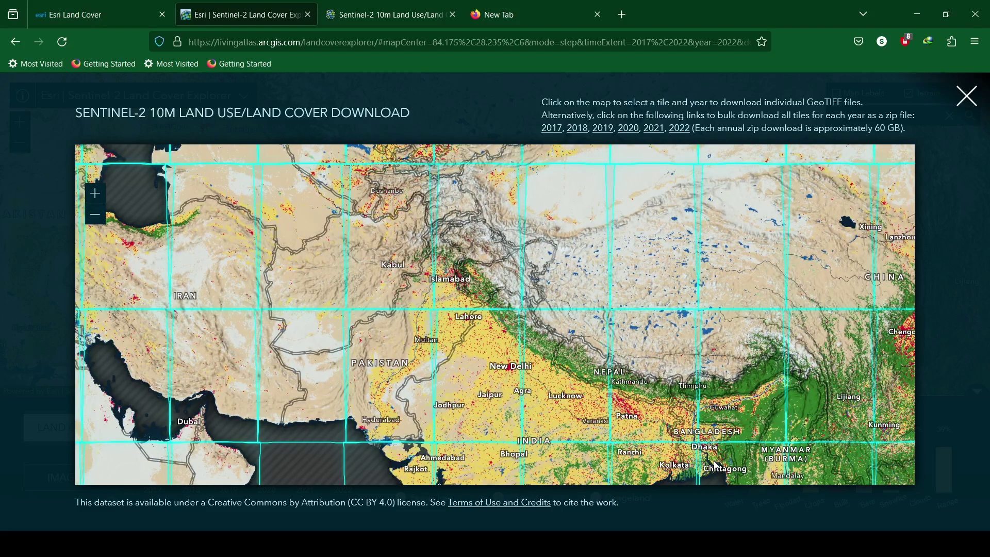
{"action": "scroll", "coordinate": [697, 442], "scroll_direction": "up", "scroll_amount": 2}
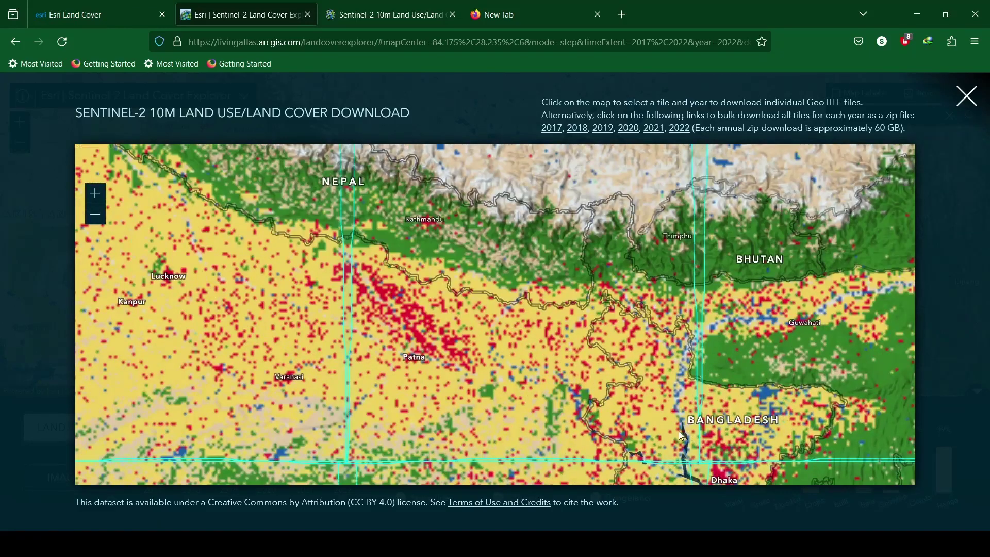
{"action": "scroll", "coordinate": [678, 431], "scroll_direction": "down", "scroll_amount": 1}
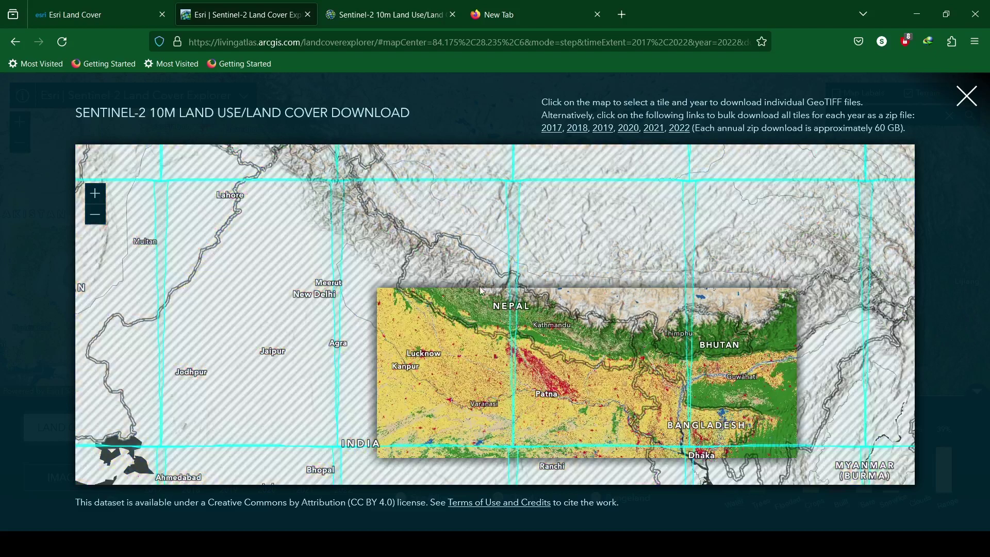
{"action": "left_click", "coordinate": [483, 291]}
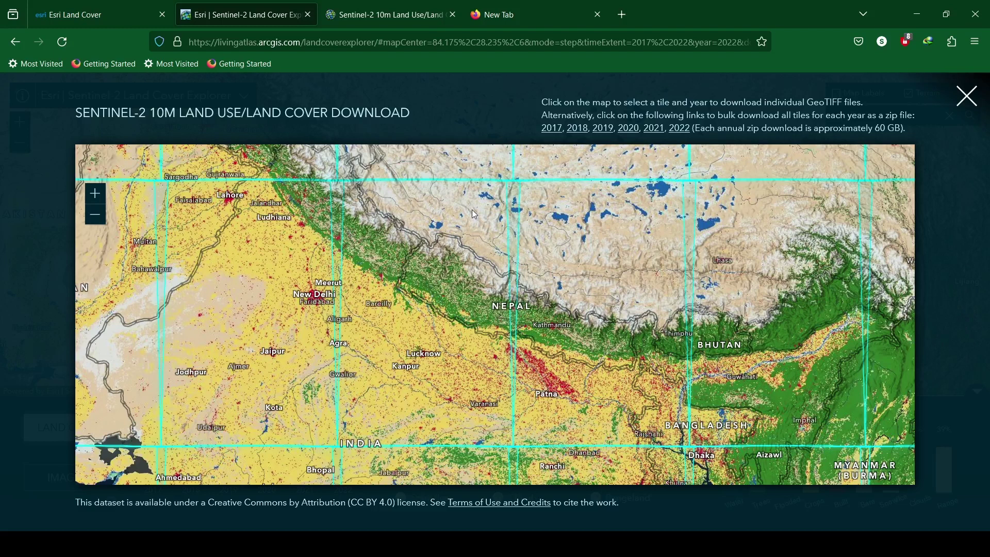
- Compare the two Nepal tiles and download the eastern tile's 2022 land cover GeoTIFF
{"action": "left_click", "coordinate": [474, 213]}
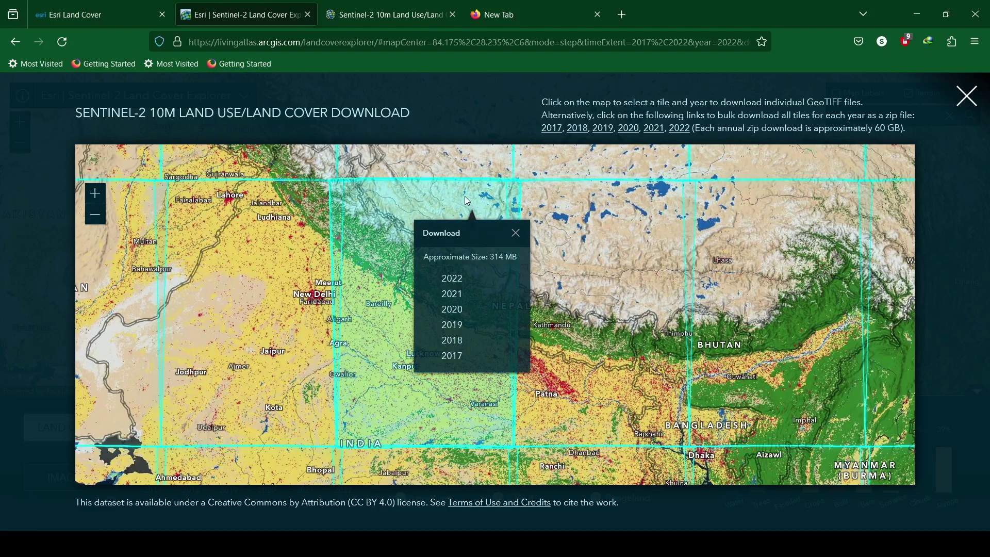
{"action": "left_click", "coordinate": [572, 207]}
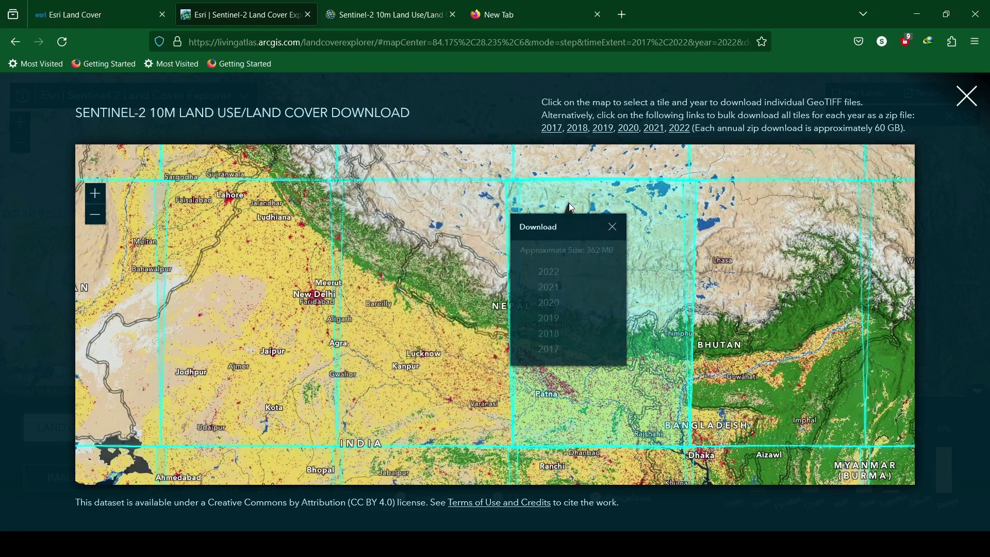
{"action": "left_click", "coordinate": [439, 208]}
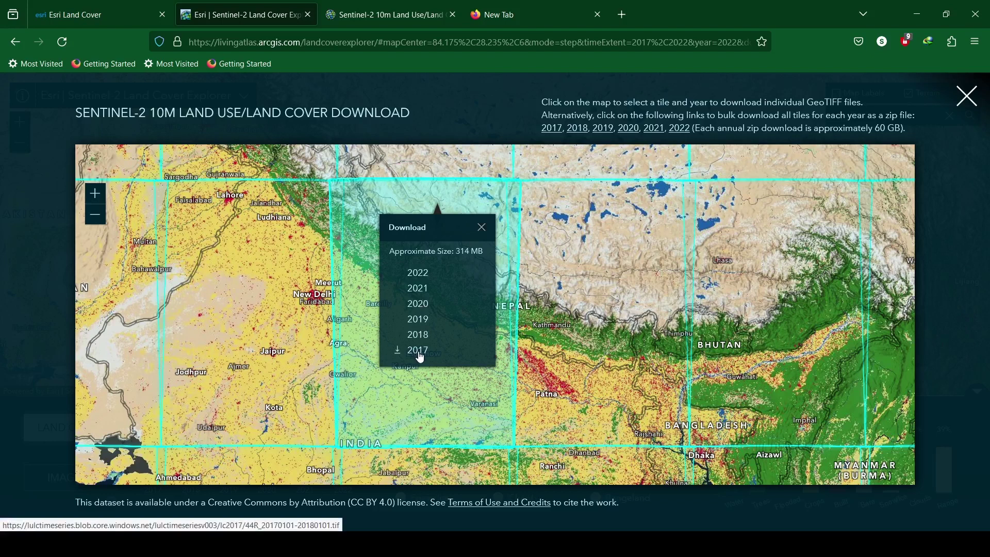
{"action": "left_click", "coordinate": [550, 230]}
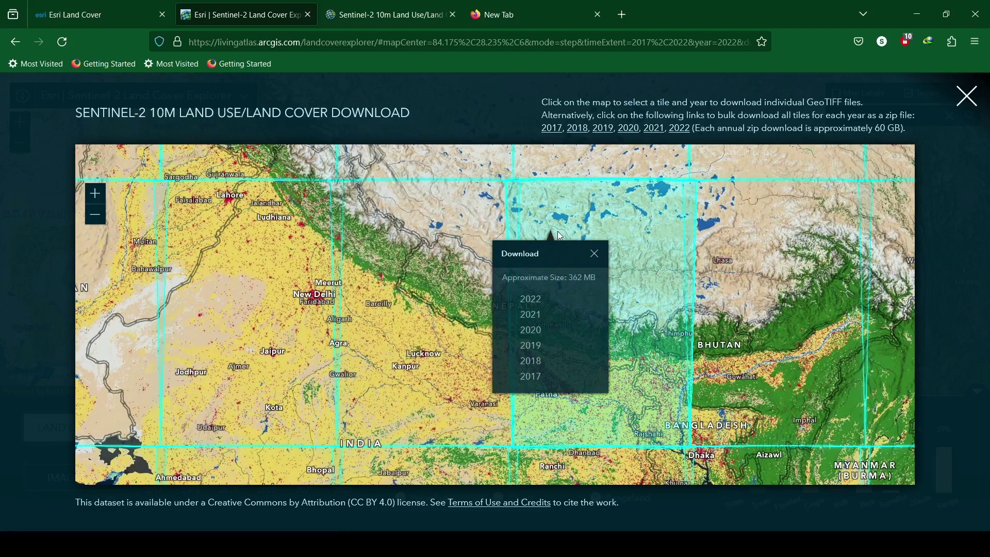
{"action": "left_click", "coordinate": [532, 303]}
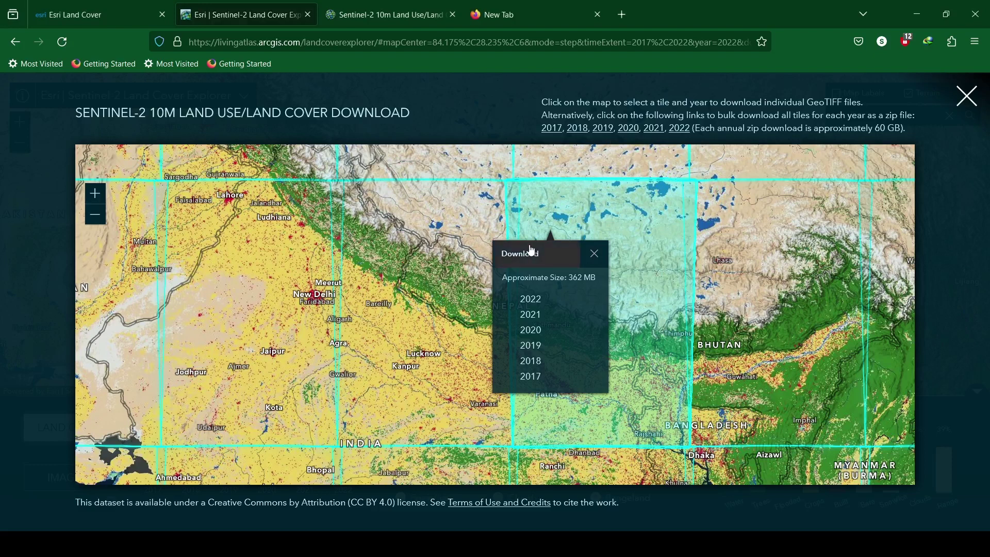
- Highlight the per-tile and bulk yearly zip download notes, then download the western tile's 2022 GeoTIFF
{"action": "left_click", "coordinate": [481, 217]}
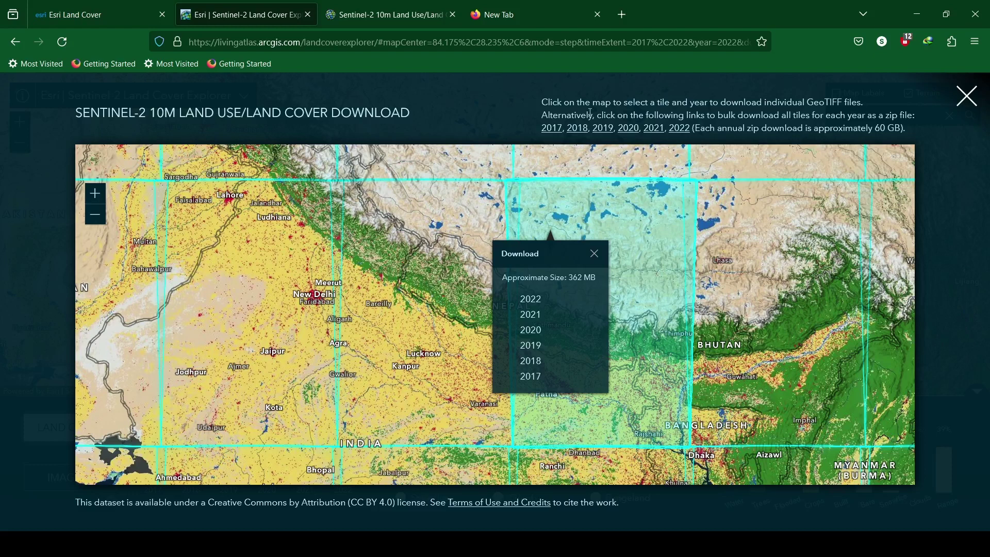
{"action": "triple_click", "coordinate": [558, 105]}
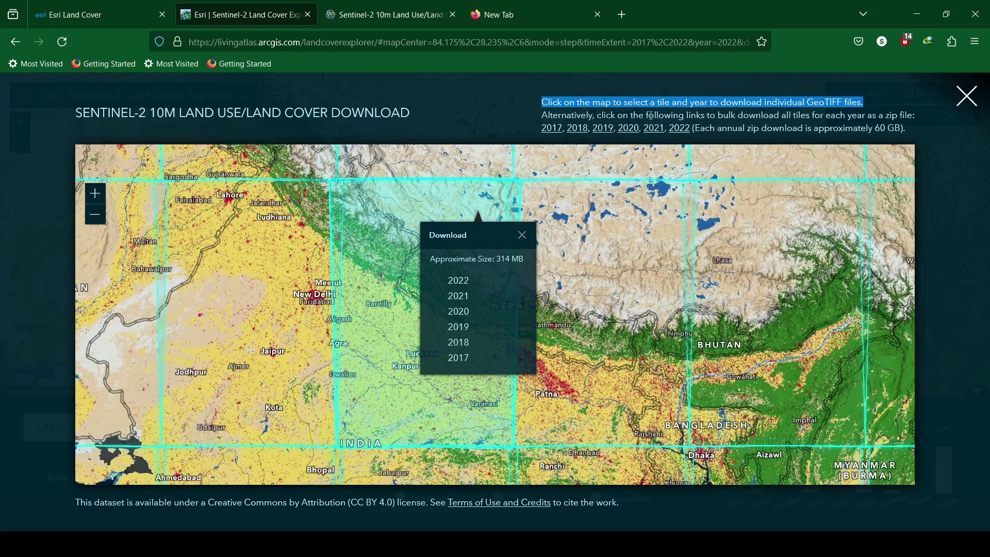
{"action": "triple_click", "coordinate": [816, 115]}
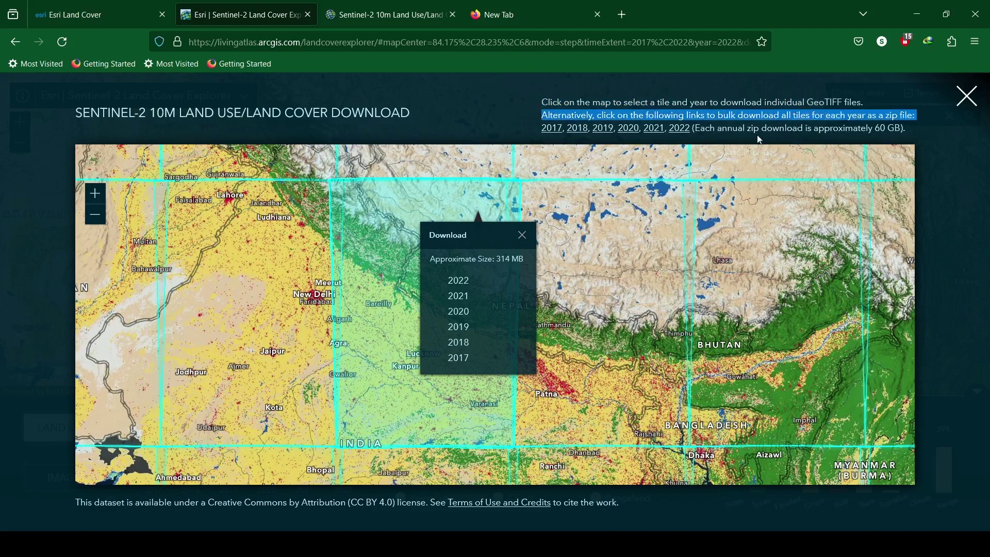
{"action": "left_click_drag", "start_coordinate": [695, 128], "coordinate": [917, 128]}
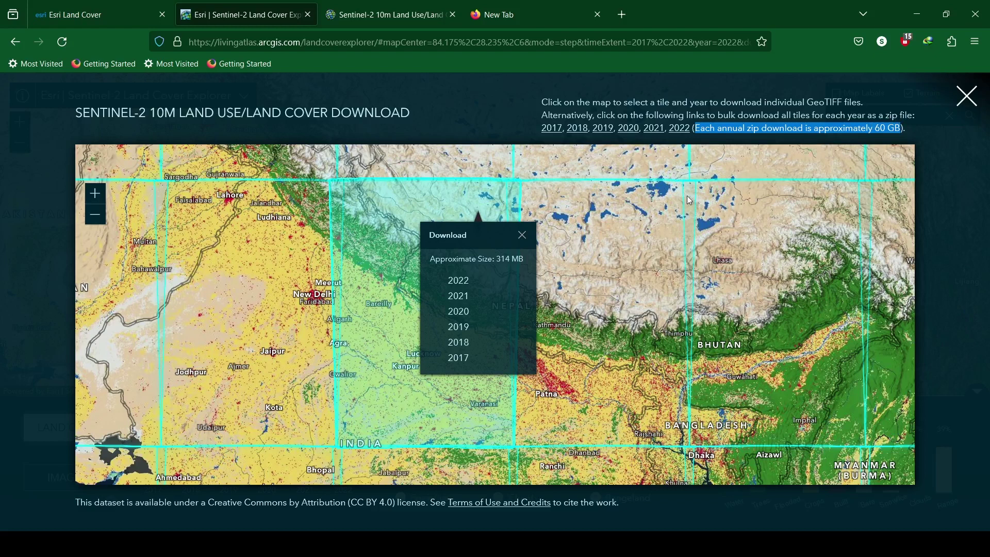
{"action": "left_click", "coordinate": [458, 281]}
{"action": "left_click", "coordinate": [368, 46]}
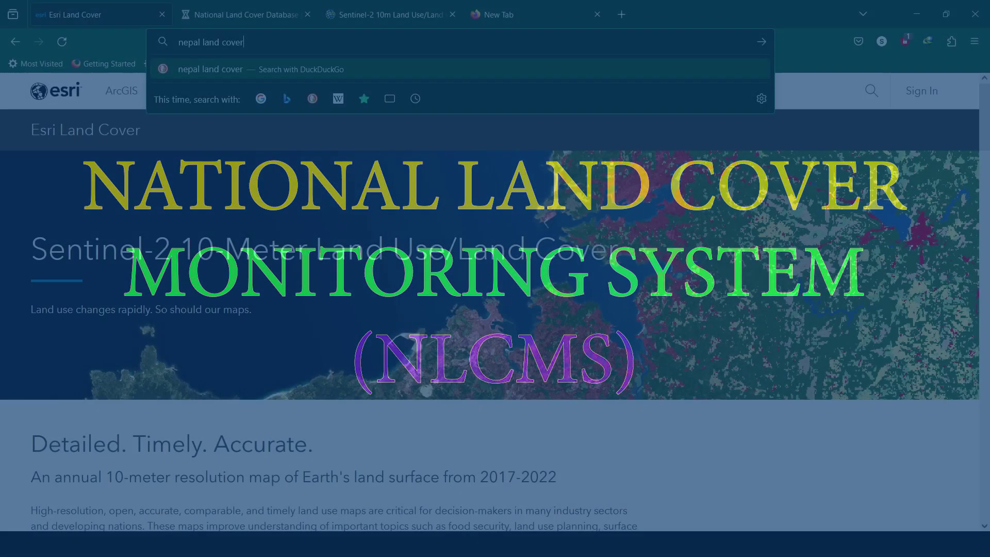
- Search 'nepal land cover' and open the nepal.spatialapps.net NLCMS result in a new tab
{"action": "key", "text": "Return"}
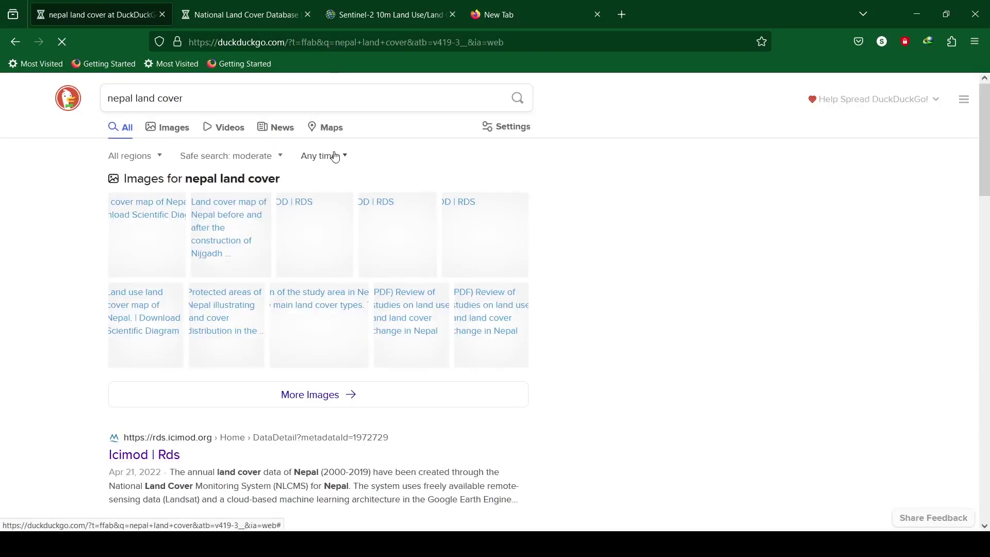
{"action": "scroll", "coordinate": [15, 177], "scroll_direction": "down", "scroll_amount": 3}
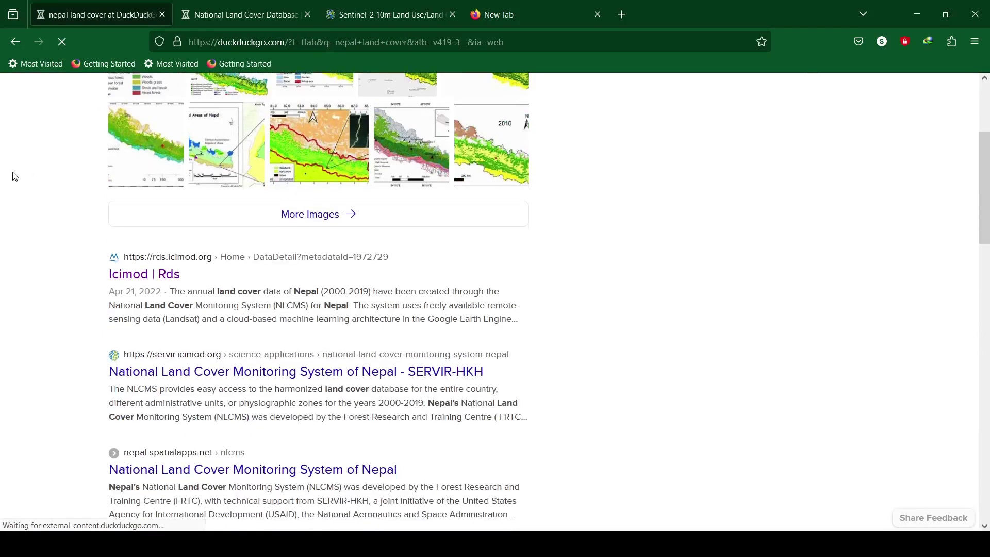
{"action": "scroll", "coordinate": [15, 177], "scroll_direction": "down", "scroll_amount": 2}
{"action": "scroll", "coordinate": [14, 177], "scroll_direction": "down", "scroll_amount": 4}
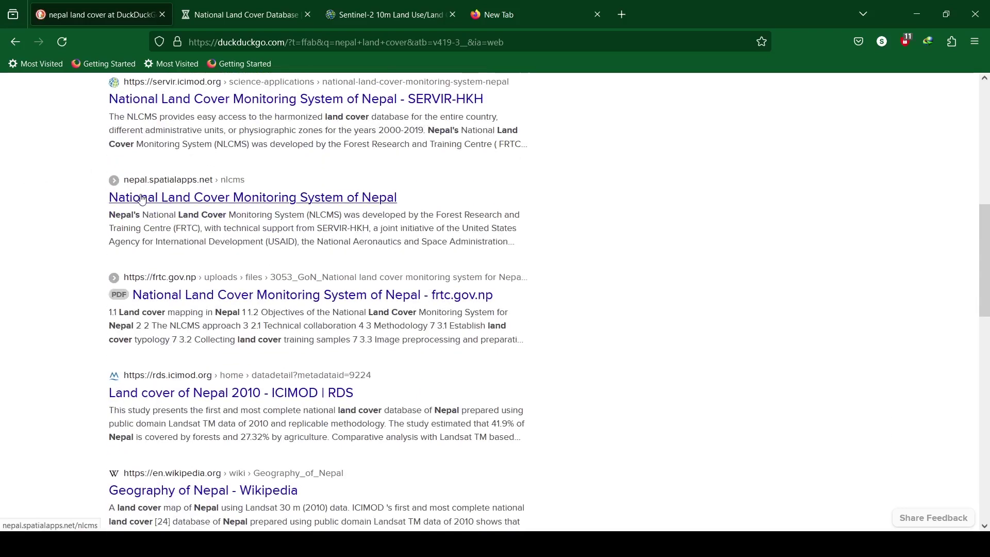
{"action": "middle_click", "coordinate": [151, 201]}
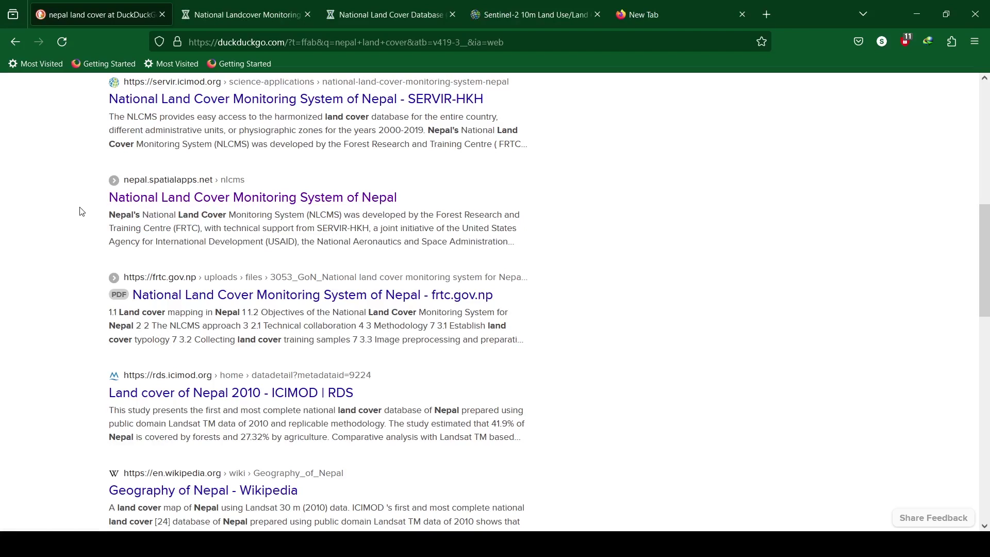
{"action": "left_click", "coordinate": [239, 15]}
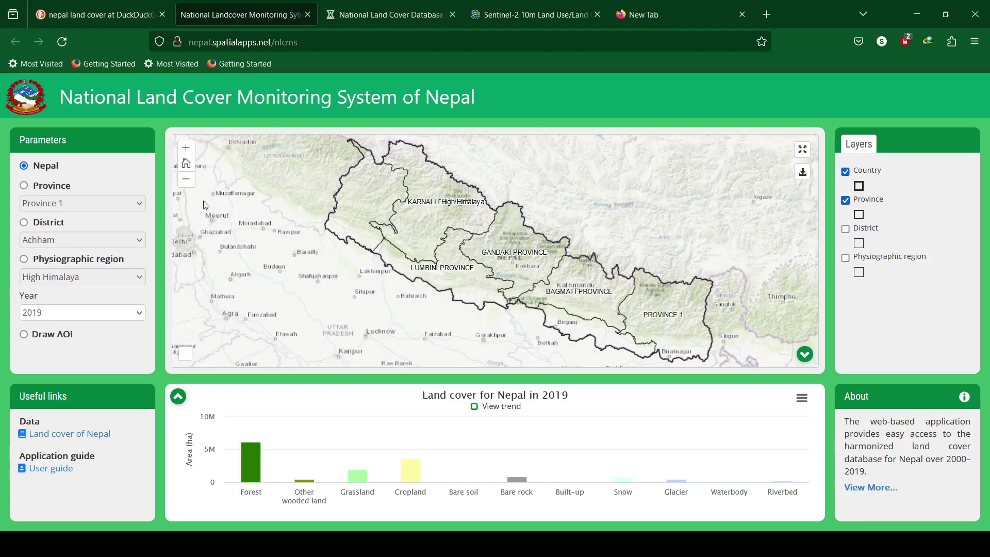
- Show Kathmandu district's 2019 land cover in Bagmati province, briefly checking the physiographic region view
{"action": "left_click", "coordinate": [51, 186]}
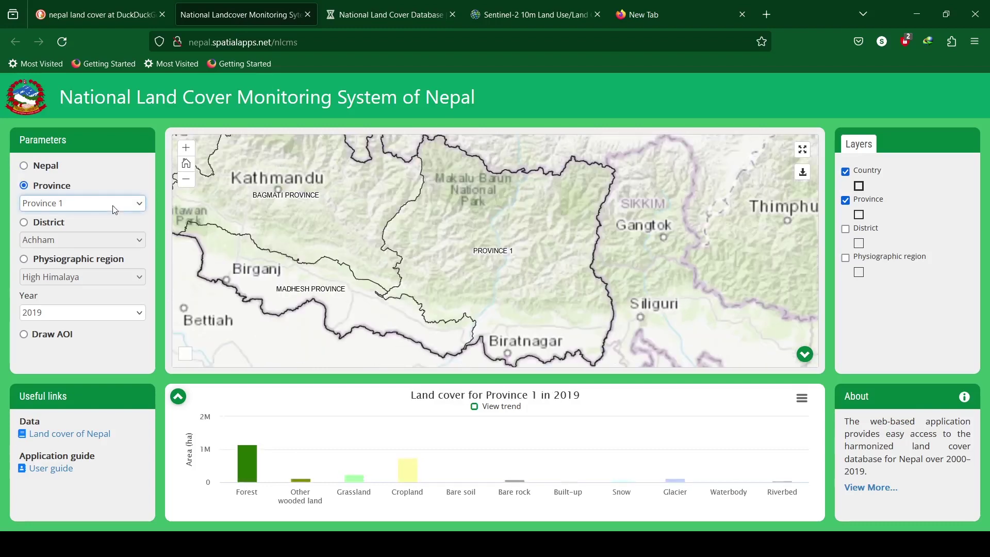
{"action": "left_click", "coordinate": [93, 263]}
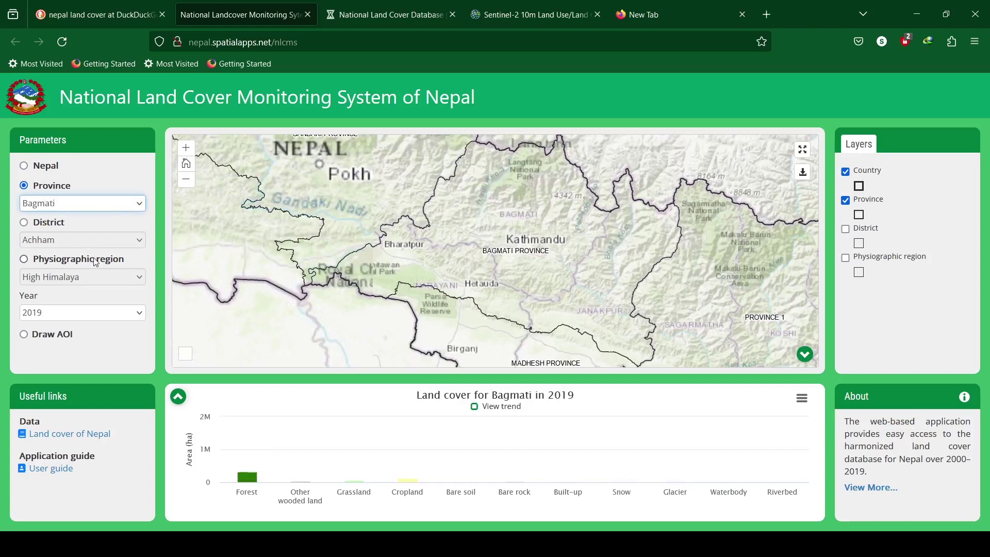
{"action": "left_click", "coordinate": [24, 223]}
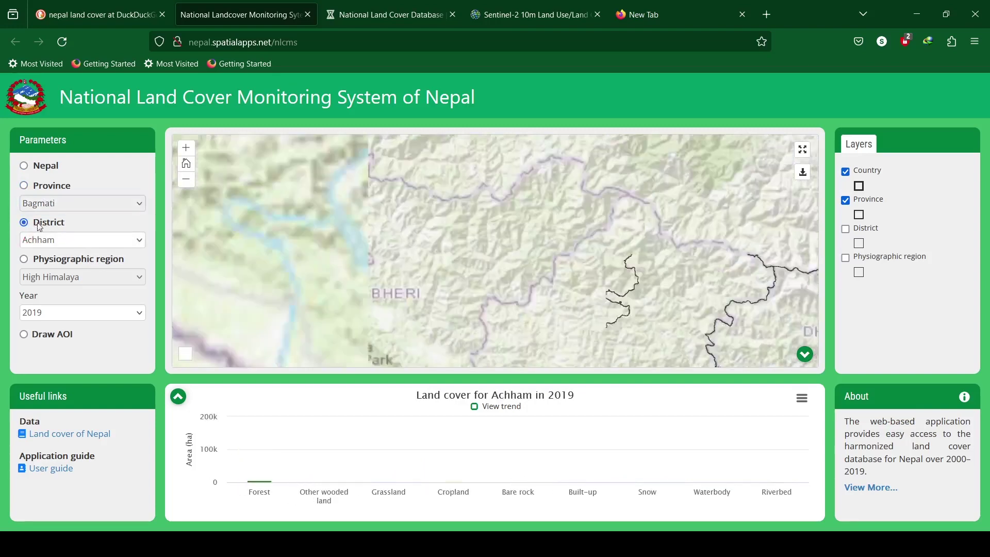
{"action": "key", "text": "k"}
{"action": "key", "text": "k"}
{"action": "key", "text": "k"}
{"action": "key", "text": "k"}
{"action": "key", "text": "k"}
{"action": "key", "text": "k"}
{"action": "key", "text": "k"}
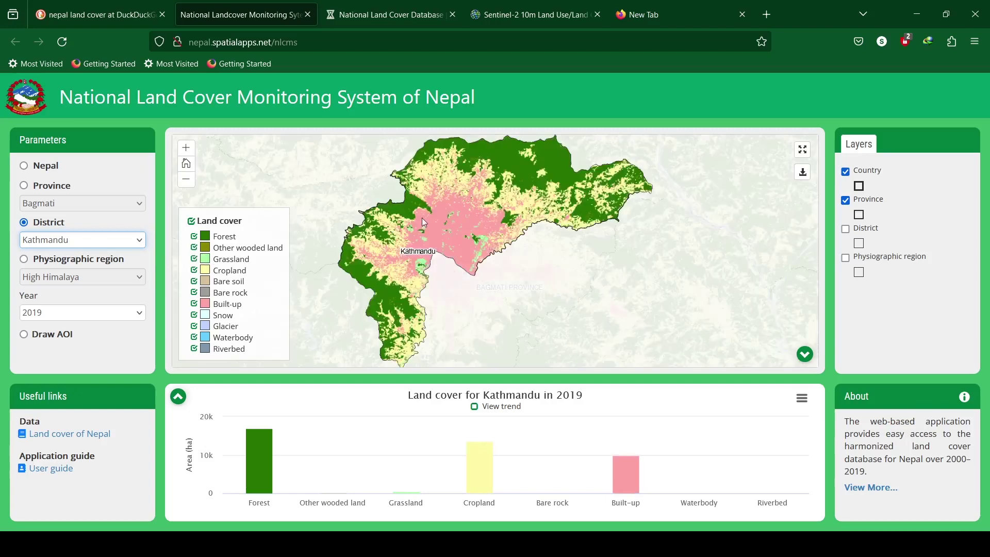
{"action": "left_click", "coordinate": [101, 319]}
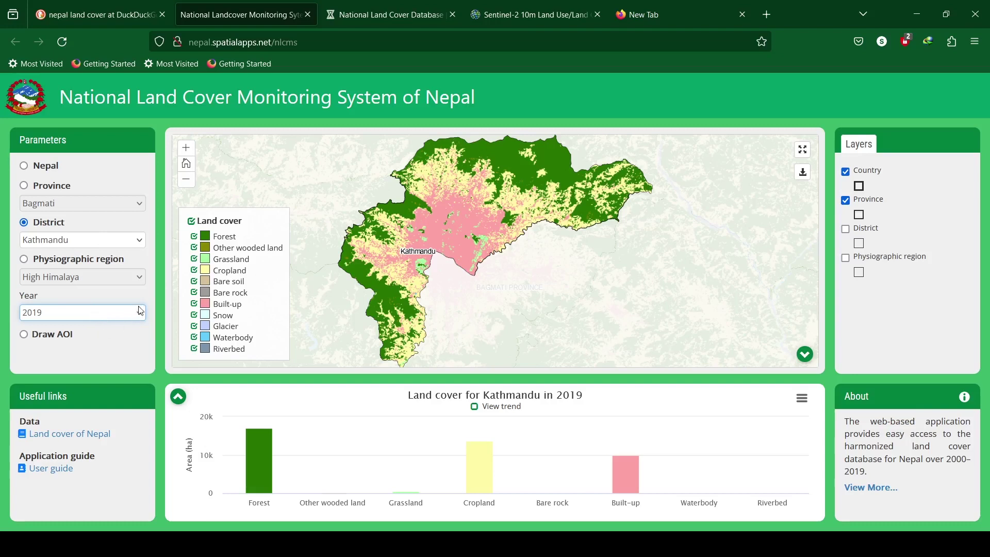
{"action": "left_click", "coordinate": [20, 258]}
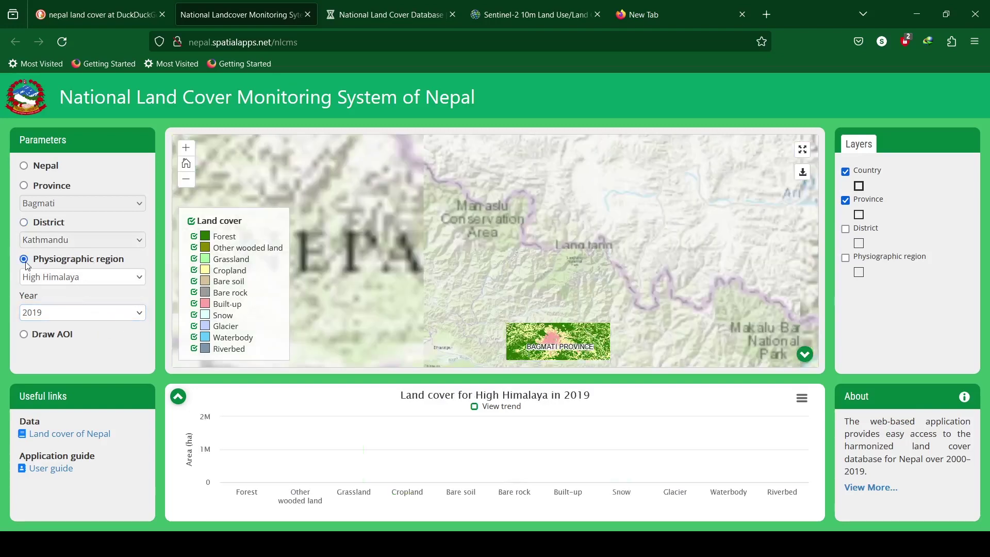
{"action": "left_click", "coordinate": [38, 224]}
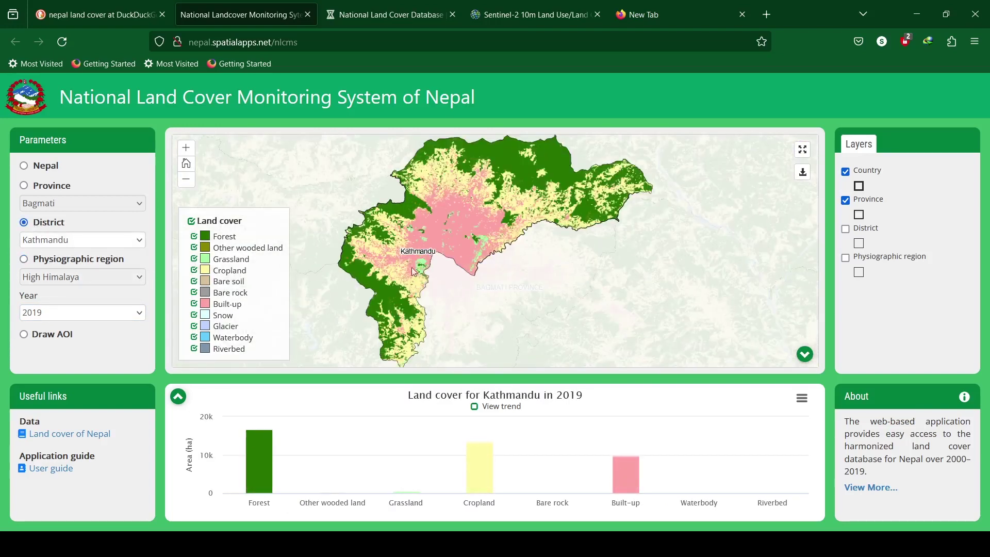
- Turn on the District and Physiographic region boundary layers on the map
{"action": "mouse_move", "coordinate": [257, 460]}
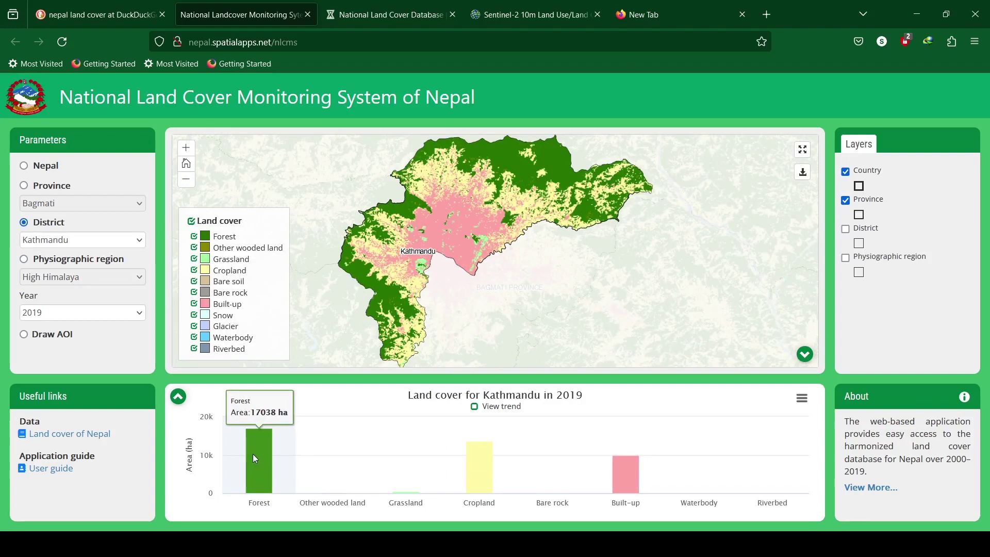
{"action": "left_click", "coordinate": [847, 232]}
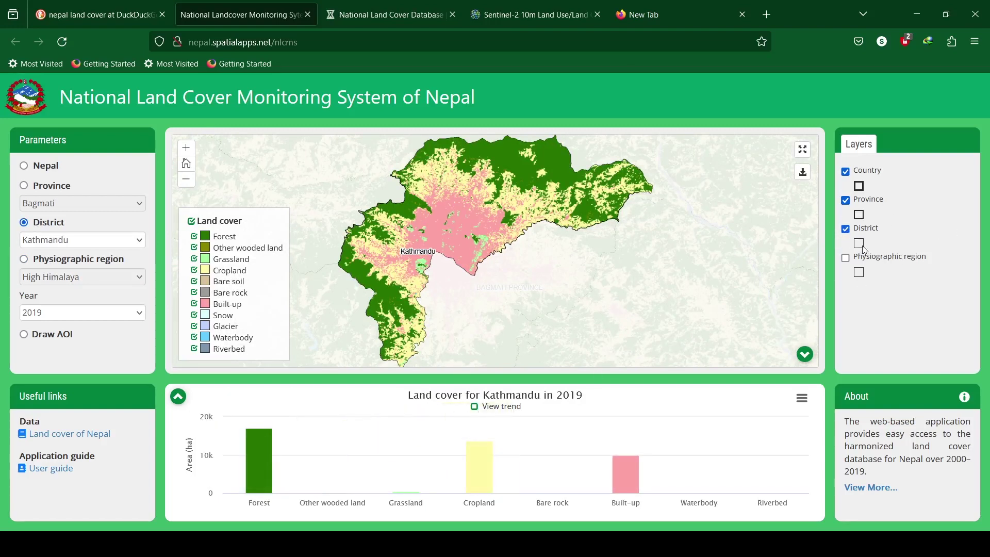
{"action": "left_click", "coordinate": [848, 259]}
- Switch the district to Taplejung and download its land cover map
{"action": "mouse_move", "coordinate": [268, 472]}
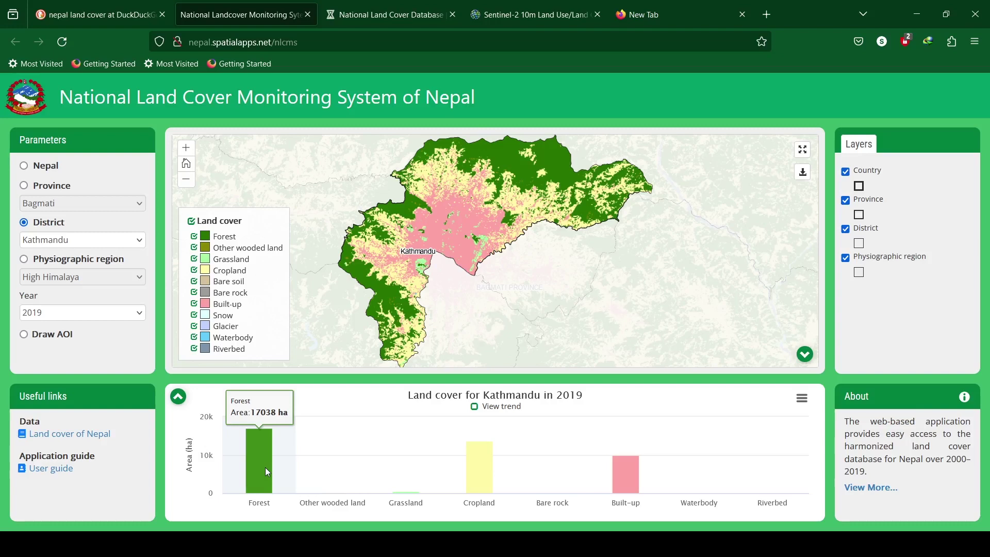
{"action": "mouse_move", "coordinate": [487, 467]}
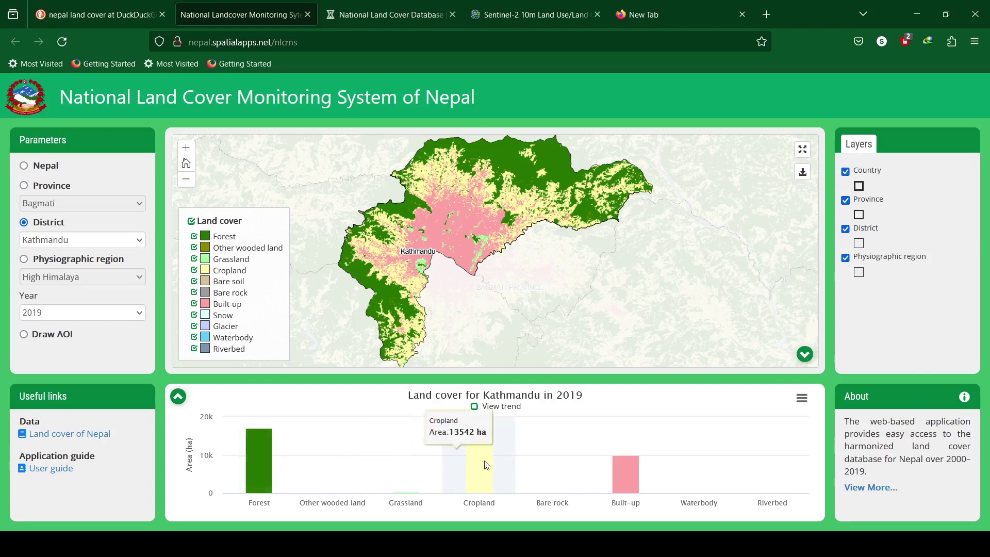
{"action": "mouse_move", "coordinate": [624, 467]}
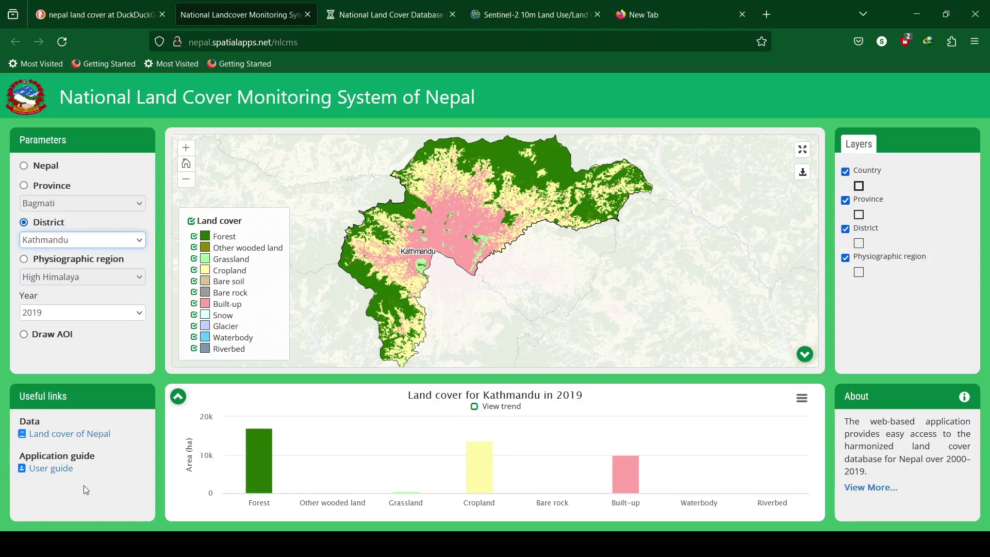
{"action": "key", "text": "t"}
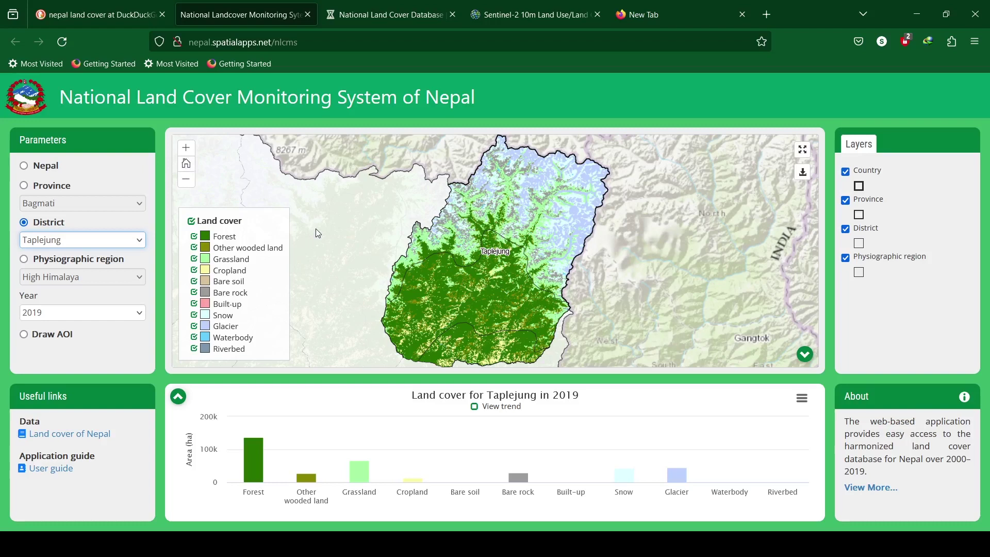
{"action": "left_click", "coordinate": [803, 174]}
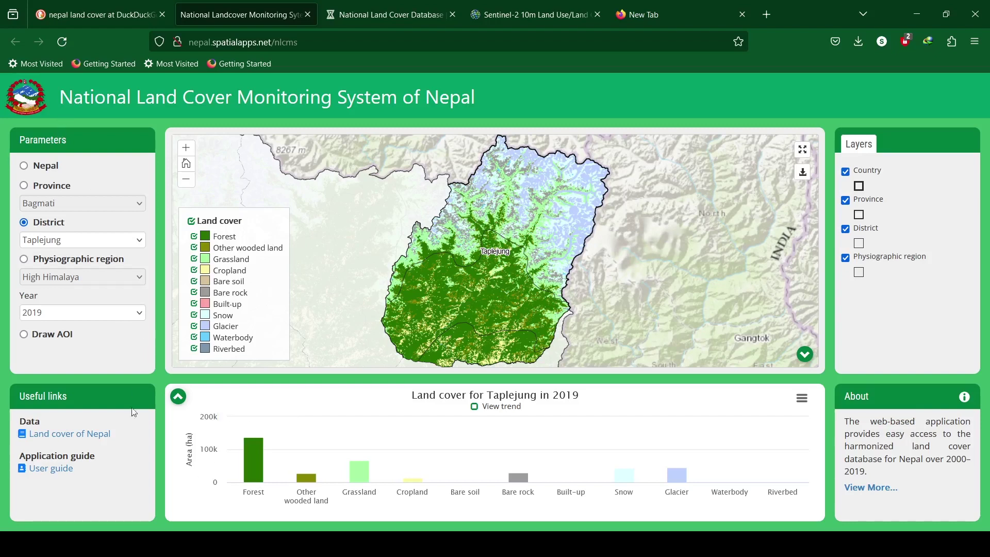
{"action": "left_click", "coordinate": [882, 489]}
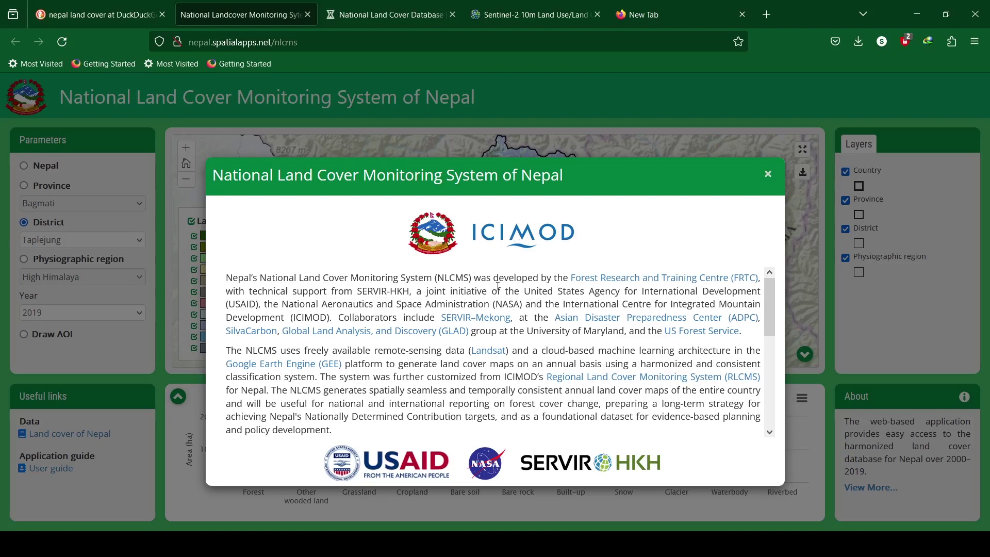
{"action": "scroll", "coordinate": [606, 342], "scroll_direction": "down", "scroll_amount": 5}
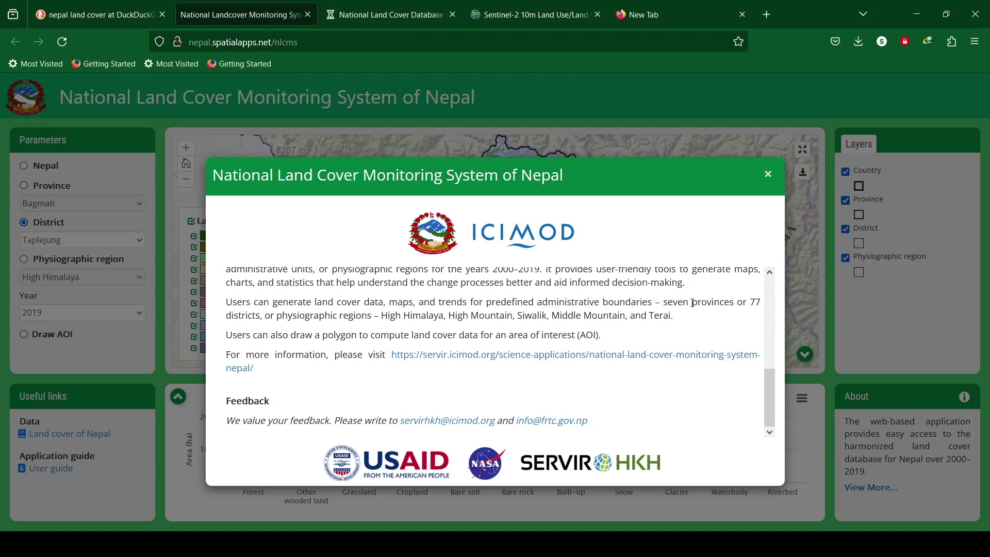
{"action": "triple_click", "coordinate": [258, 335]}
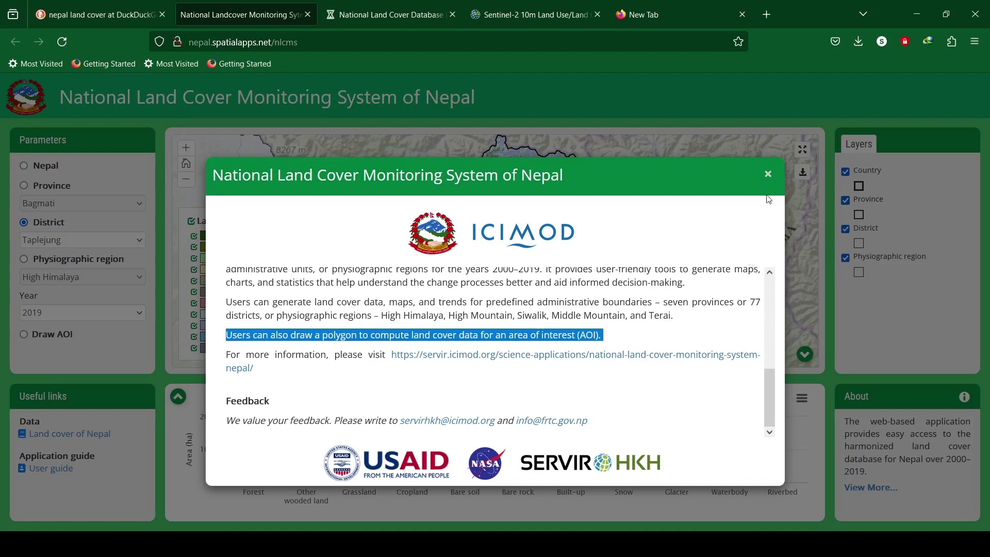
{"action": "left_click", "coordinate": [768, 175]}
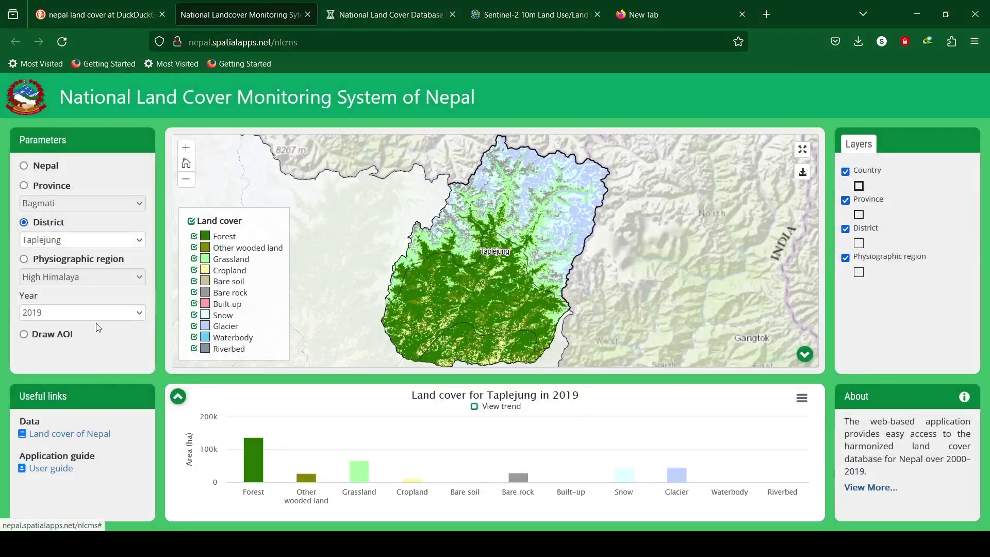
- Draw a small AOI polygon over northwestern Taplejung using the Draw AOI polygon tool
{"action": "left_click", "coordinate": [64, 339]}
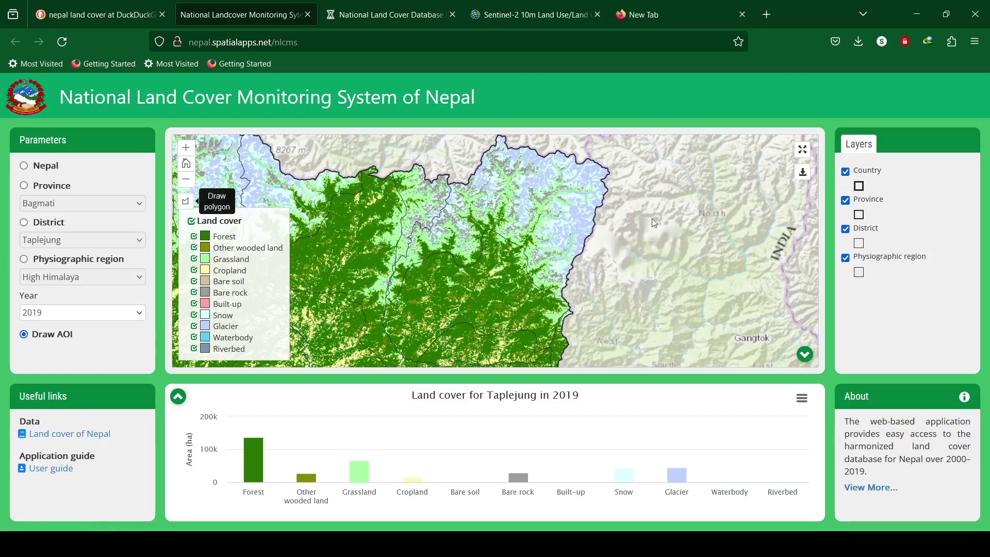
{"action": "scroll", "coordinate": [620, 248], "scroll_direction": "down", "scroll_amount": 1}
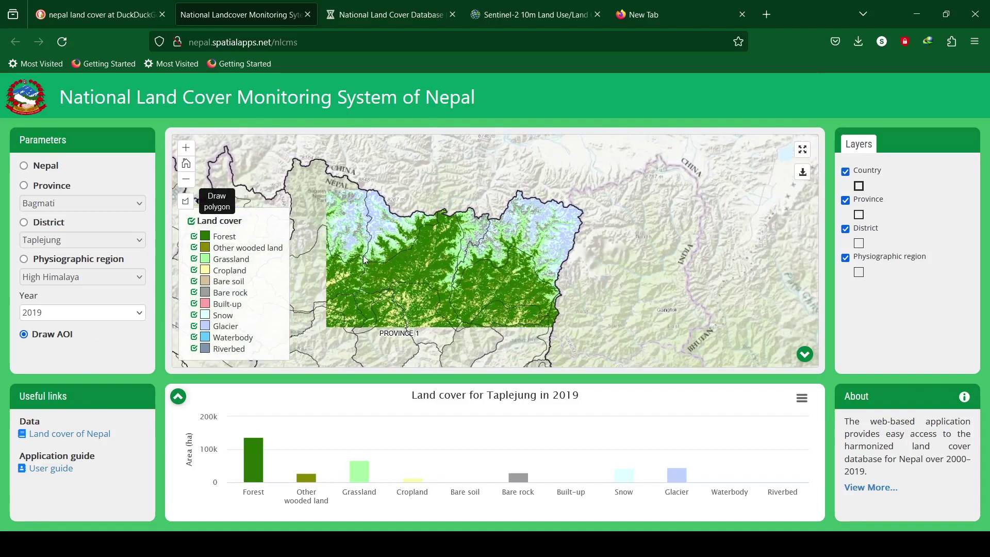
{"action": "left_click", "coordinate": [186, 201]}
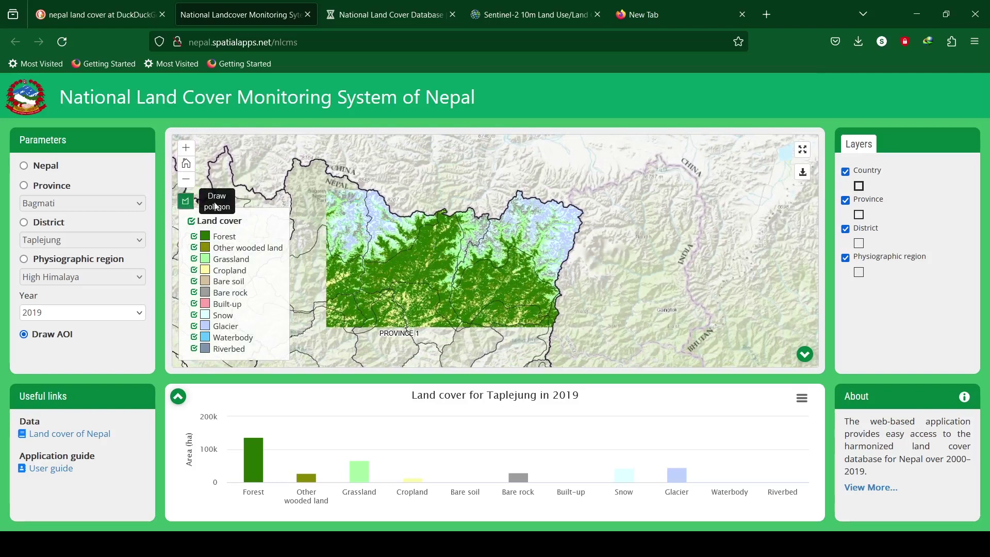
{"action": "left_click", "coordinate": [311, 223]}
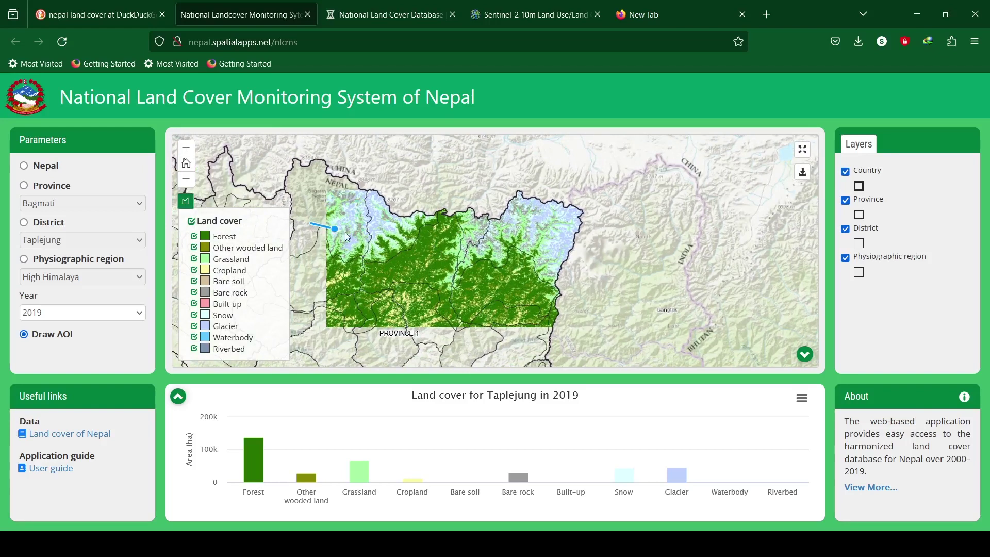
{"action": "left_click", "coordinate": [382, 235]}
{"action": "left_click", "coordinate": [383, 276]}
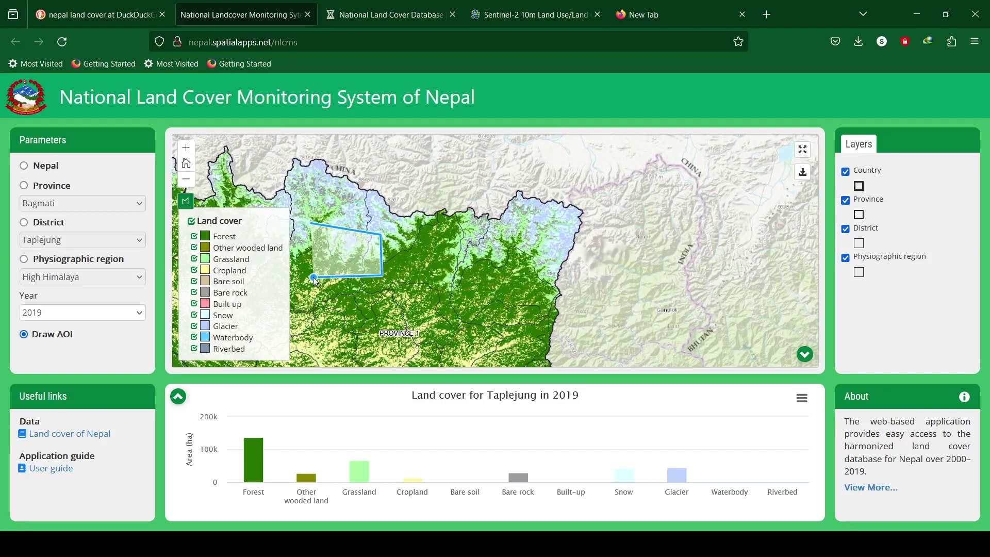
{"action": "left_click", "coordinate": [310, 236]}
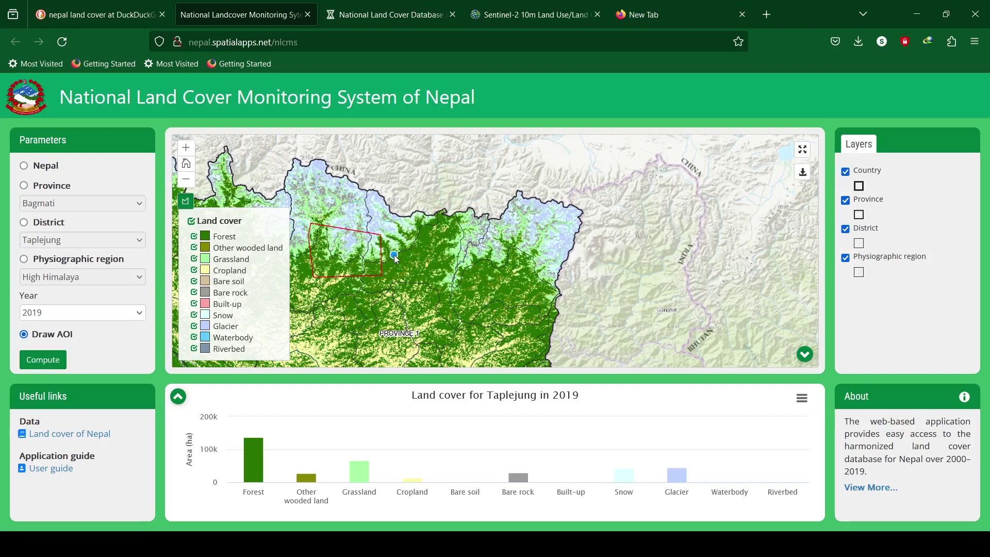